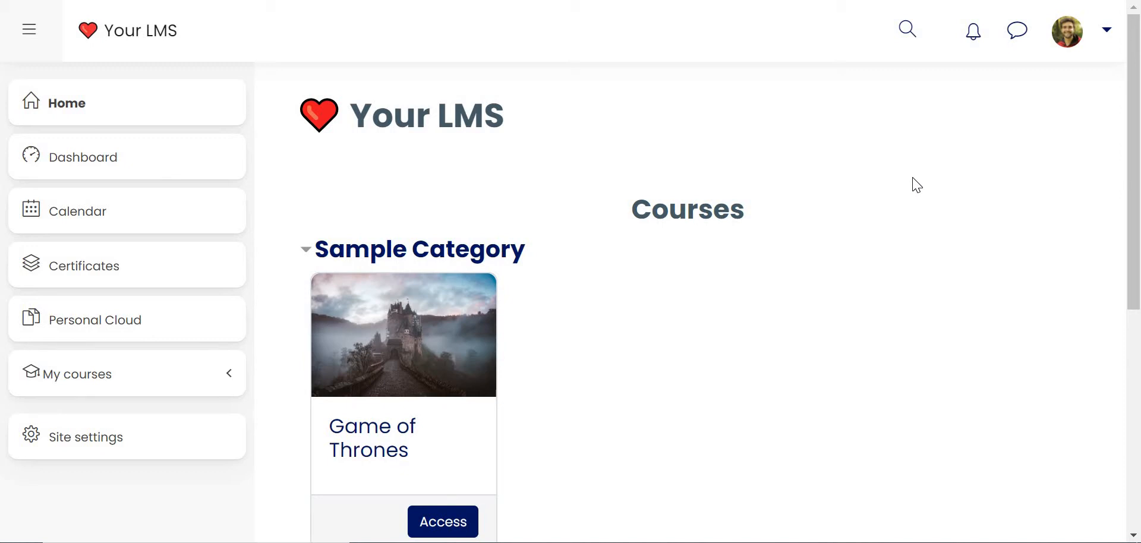
Step: Start a new system cohort from the site's user account settings and name it Tenant C
{"action": "left_click", "coordinate": [109, 459]}
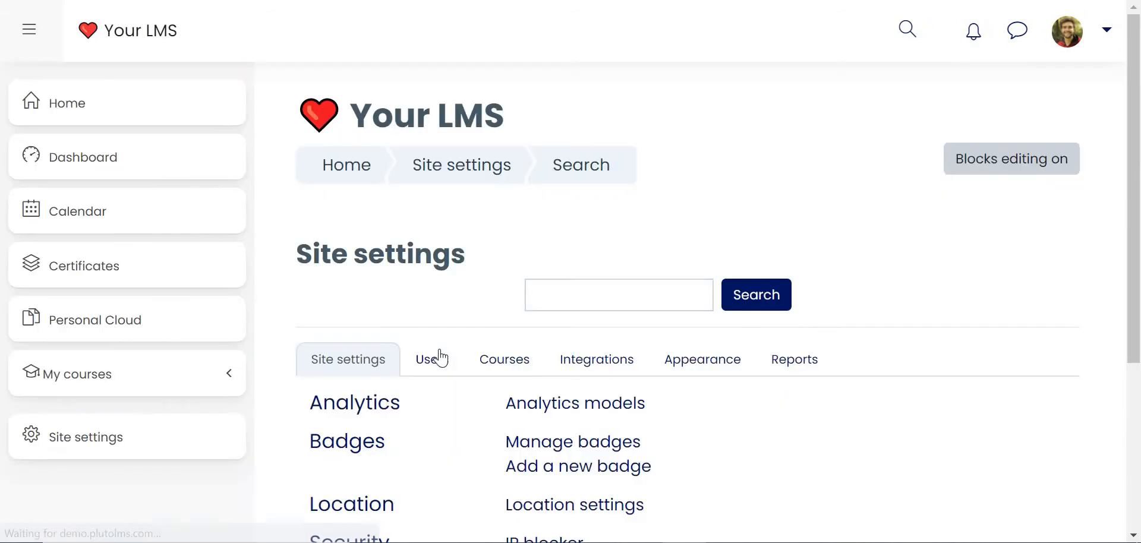
{"action": "left_click", "coordinate": [434, 358]}
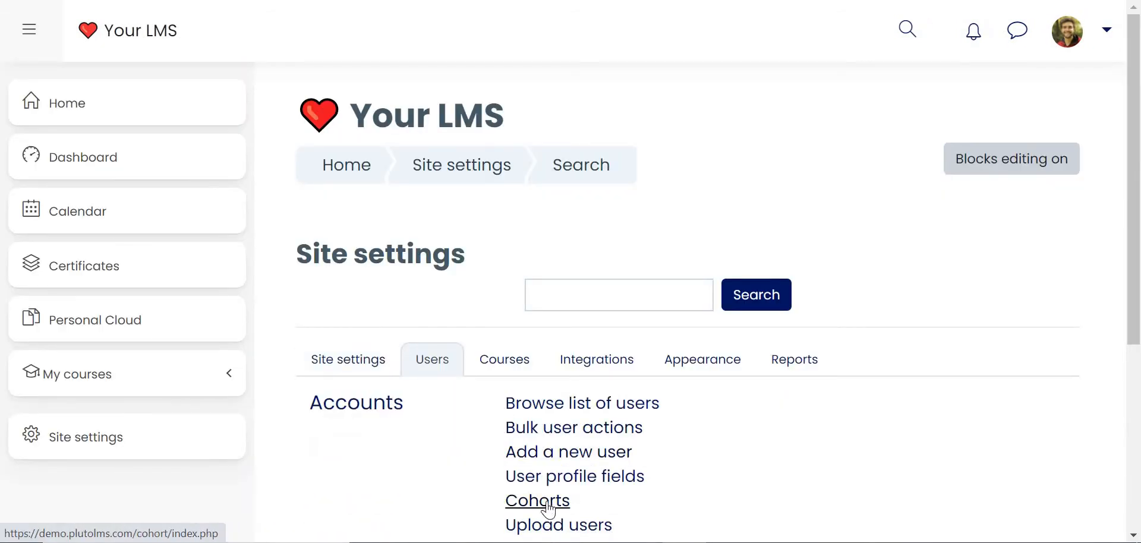
{"action": "left_click", "coordinate": [547, 509]}
{"action": "scroll", "coordinate": [364, 408], "scroll_direction": "down", "scroll_amount": 2}
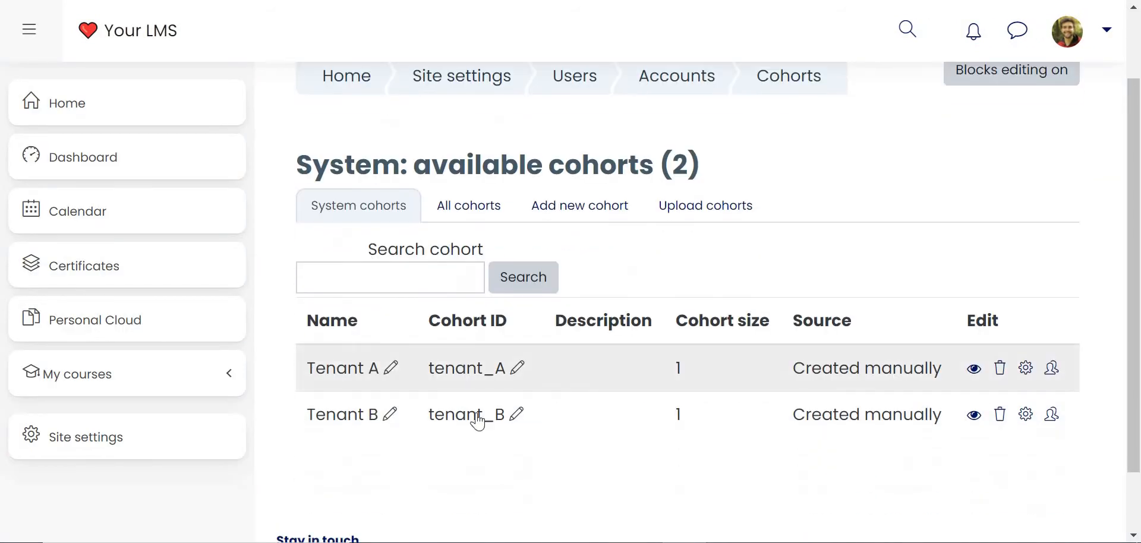
{"action": "left_click", "coordinate": [580, 219]}
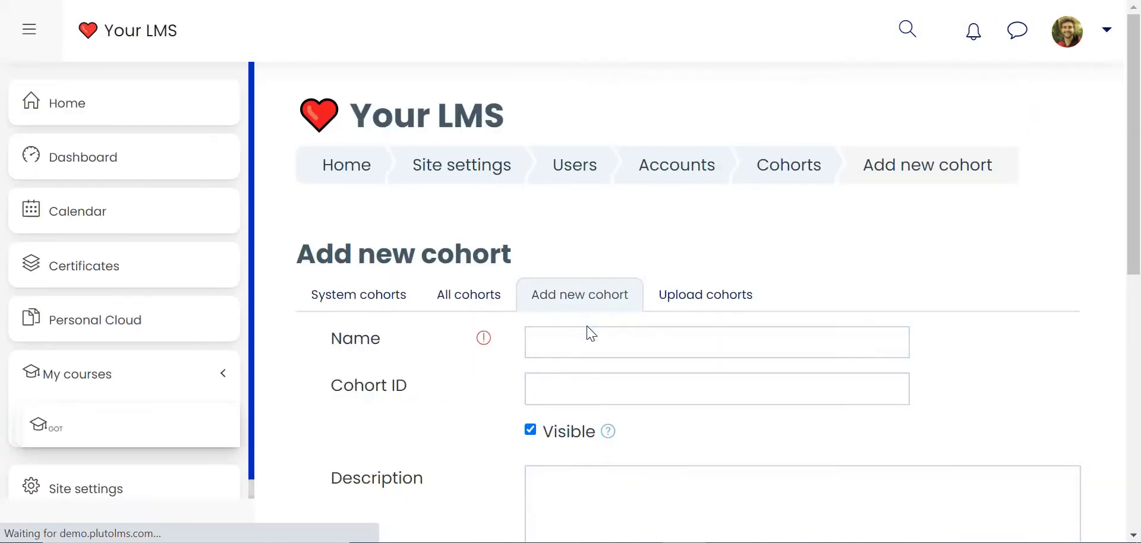
{"action": "left_click", "coordinate": [582, 345]}
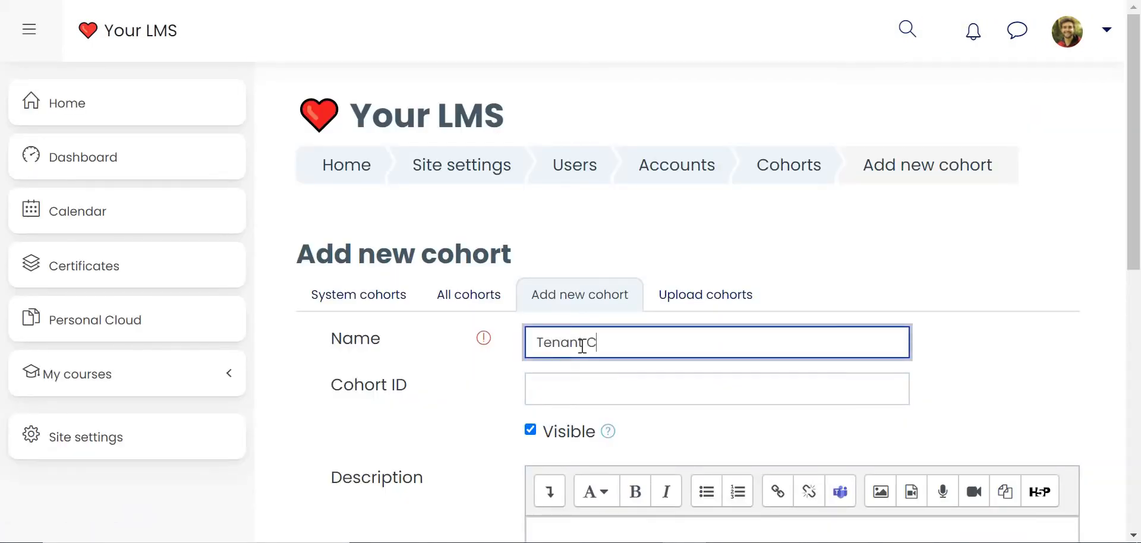
Step: Copy the cohort's name into its ID and edit it to read tenant_C
{"action": "key", "text": "ctrl+a"}
{"action": "key", "text": "ctrl+c"}
{"action": "left_click", "coordinate": [595, 386]}
{"action": "key", "text": "ctrl+v"}
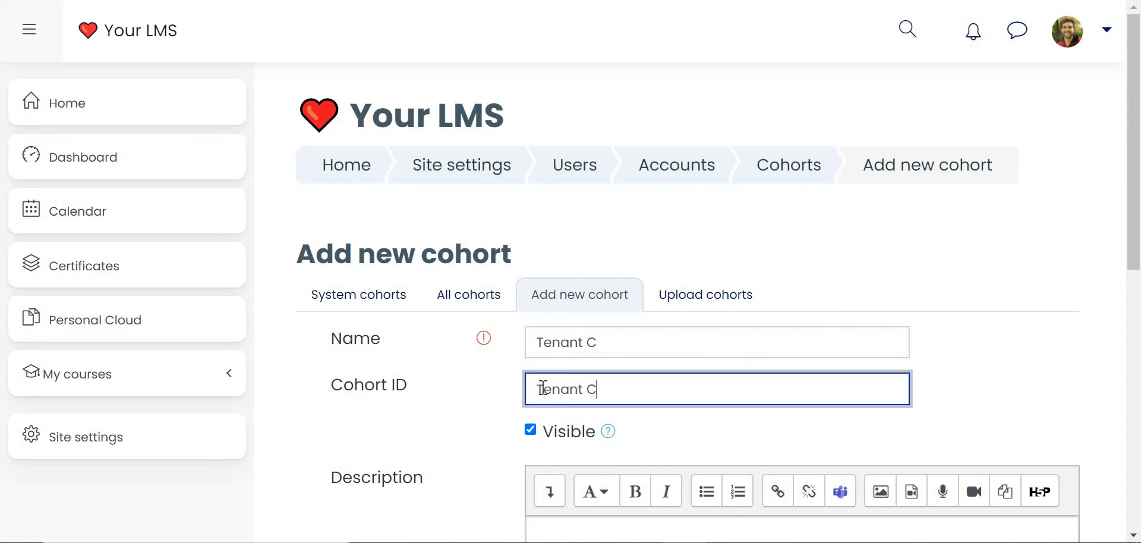
{"action": "left_click", "coordinate": [530, 390]}
{"action": "key", "text": "shift+Right"}
{"action": "type", "text": "t"}
{"action": "left_click", "coordinate": [587, 389]}
{"action": "key", "text": "BackSpace"}
{"action": "type", "text": "_"}
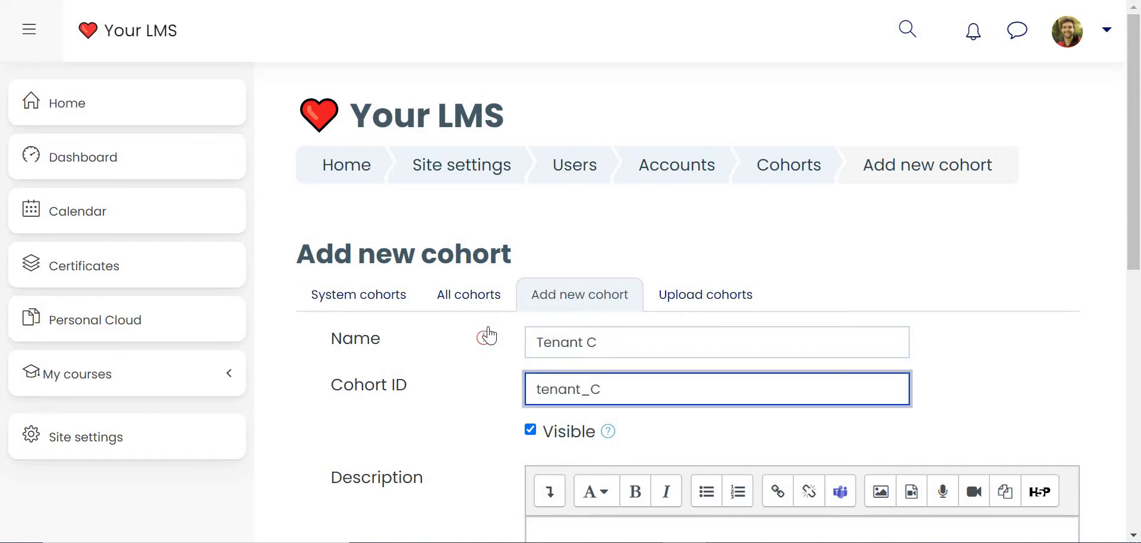
{"action": "left_click", "coordinate": [1098, 203]}
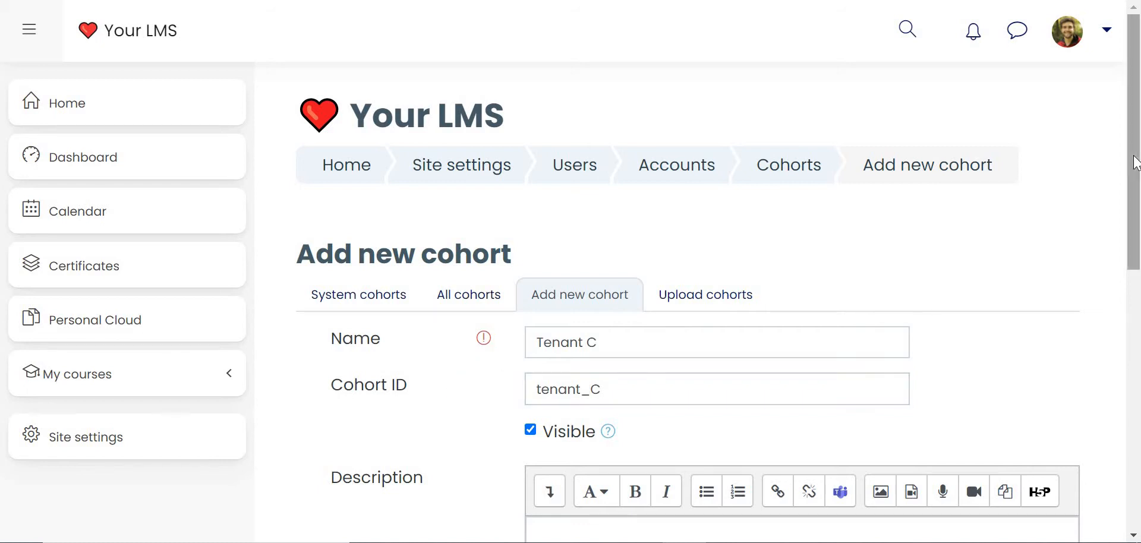
Step: Force theme3 for the new cohort and save it
{"action": "scroll", "coordinate": [1129, 265], "scroll_direction": "down", "scroll_amount": 3}
{"action": "scroll", "coordinate": [1129, 278], "scroll_direction": "down", "scroll_amount": 4}
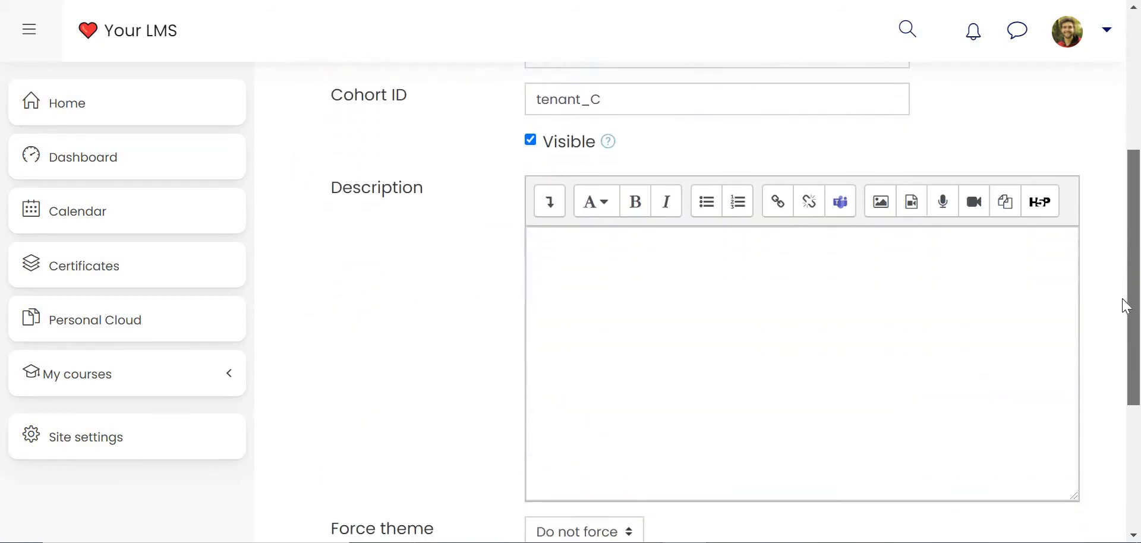
{"action": "scroll", "coordinate": [1134, 372], "scroll_direction": "down", "scroll_amount": 1}
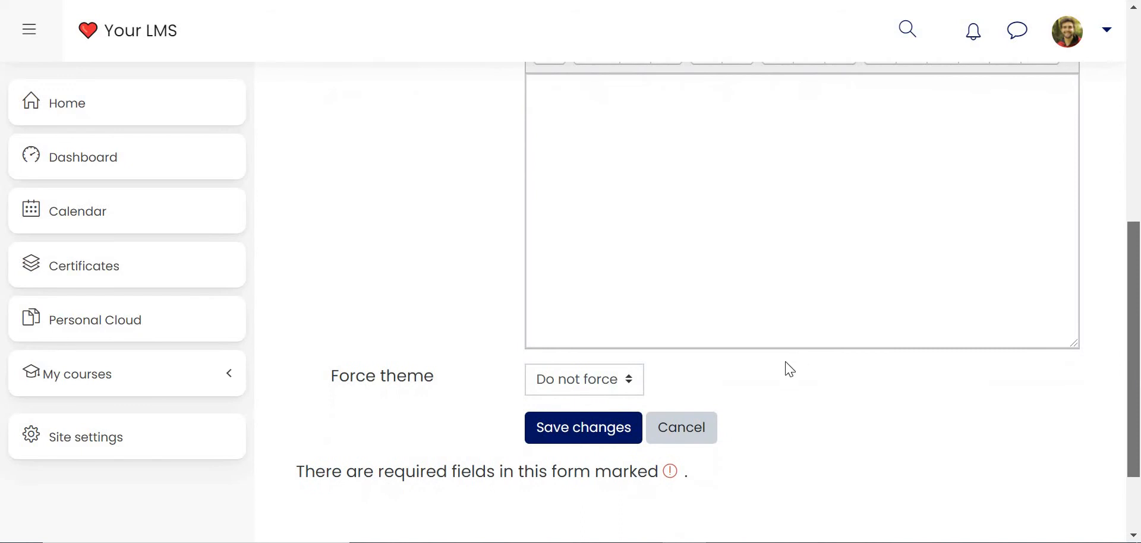
{"action": "left_click", "coordinate": [617, 391]}
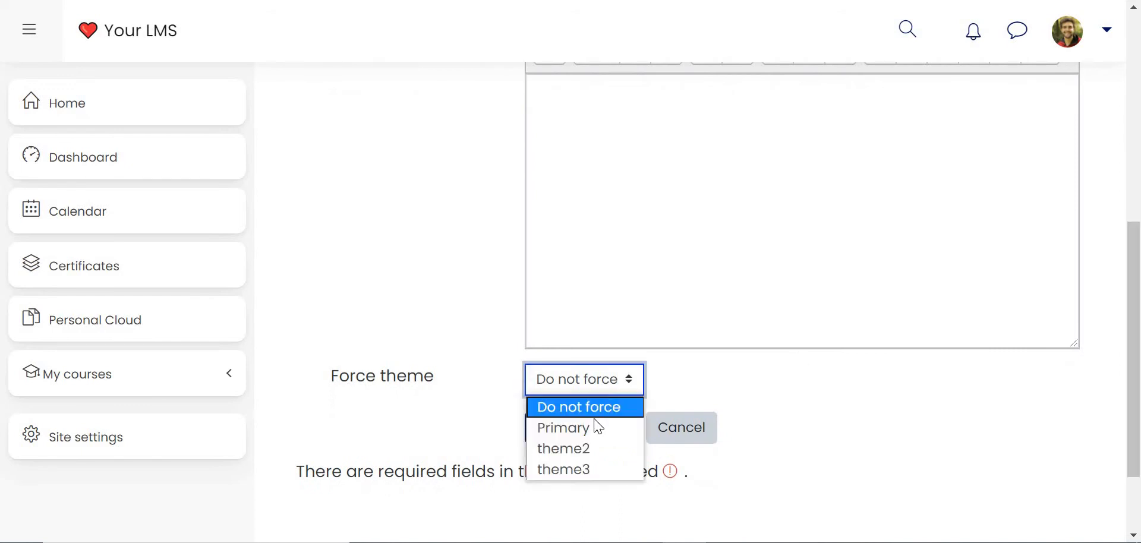
{"action": "left_click", "coordinate": [576, 470]}
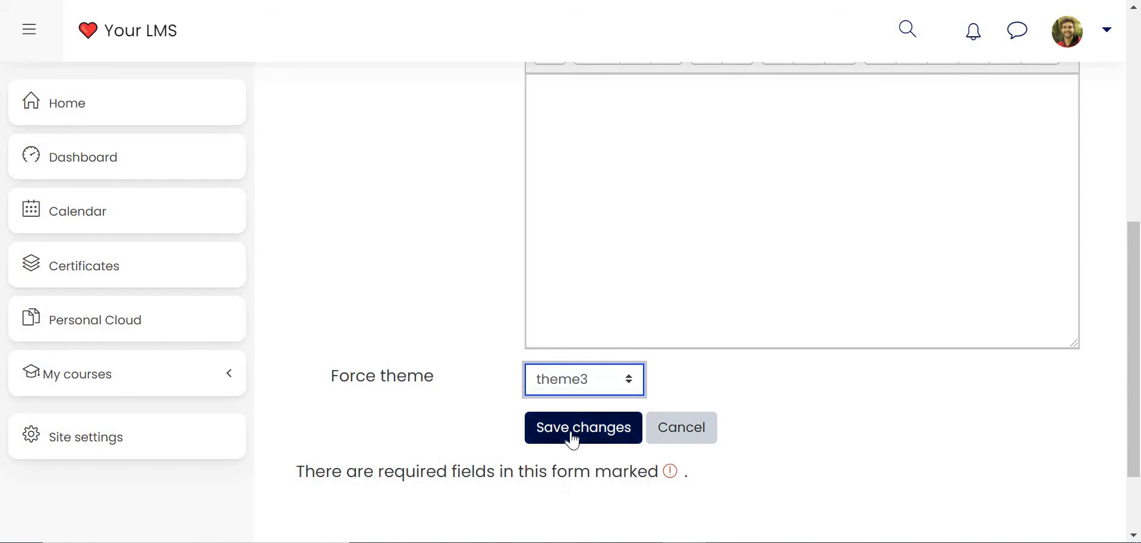
{"action": "left_click", "coordinate": [573, 439]}
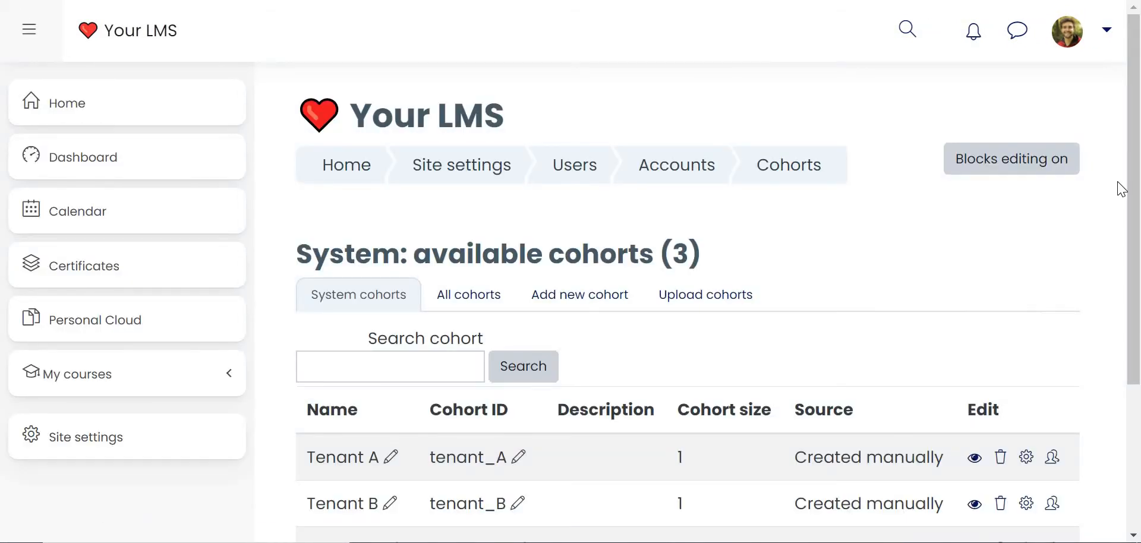
Step: Add Student3 Demo as a member of the Tenant C cohort and return to the cohort list
{"action": "left_click_drag", "start_coordinate": [1136, 184], "coordinate": [1136, 270]}
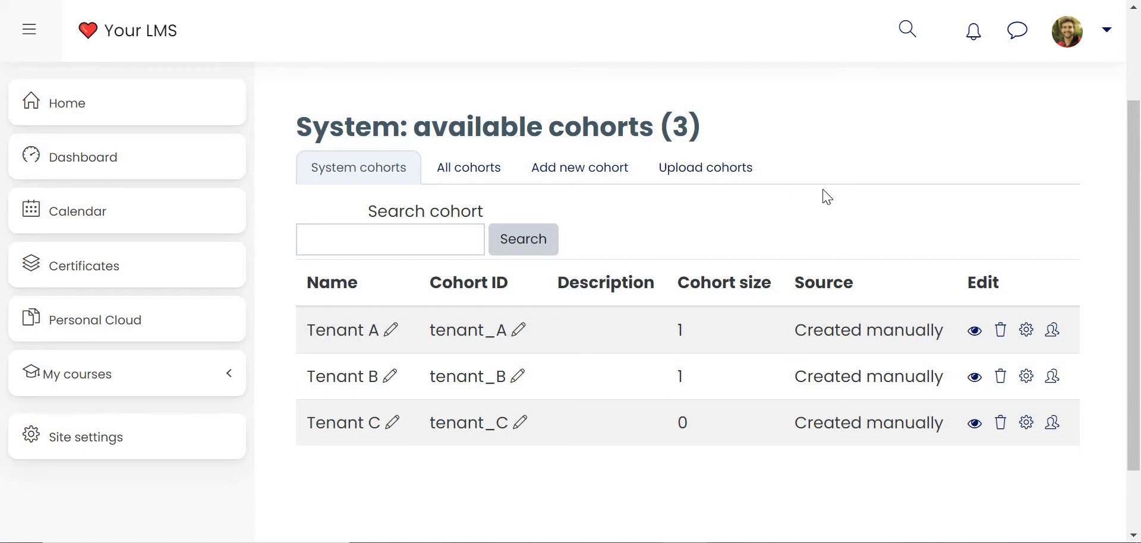
{"action": "left_click", "coordinate": [1052, 428]}
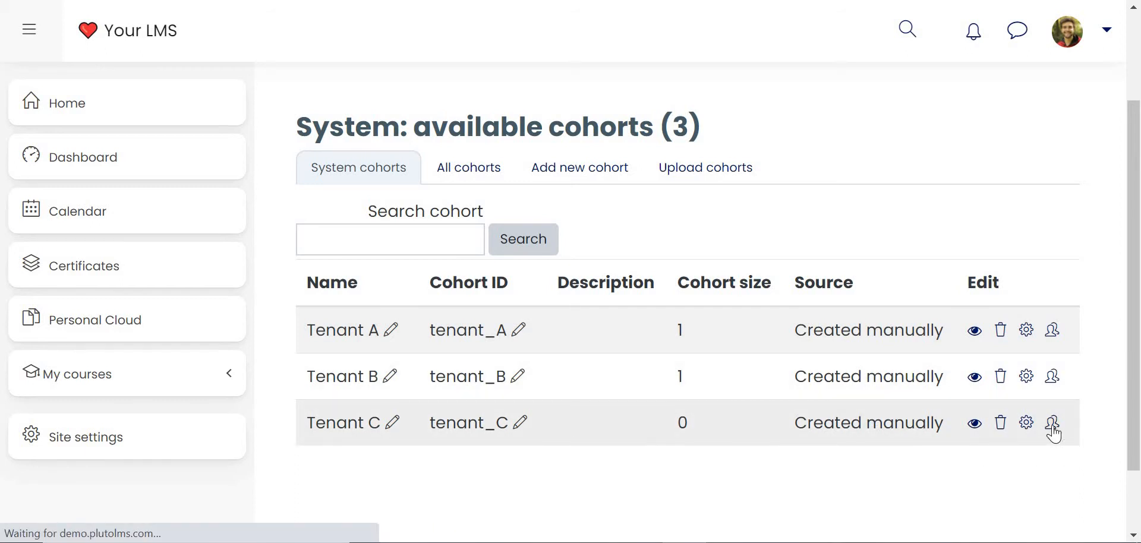
{"action": "scroll", "coordinate": [987, 372], "scroll_direction": "down", "scroll_amount": 3}
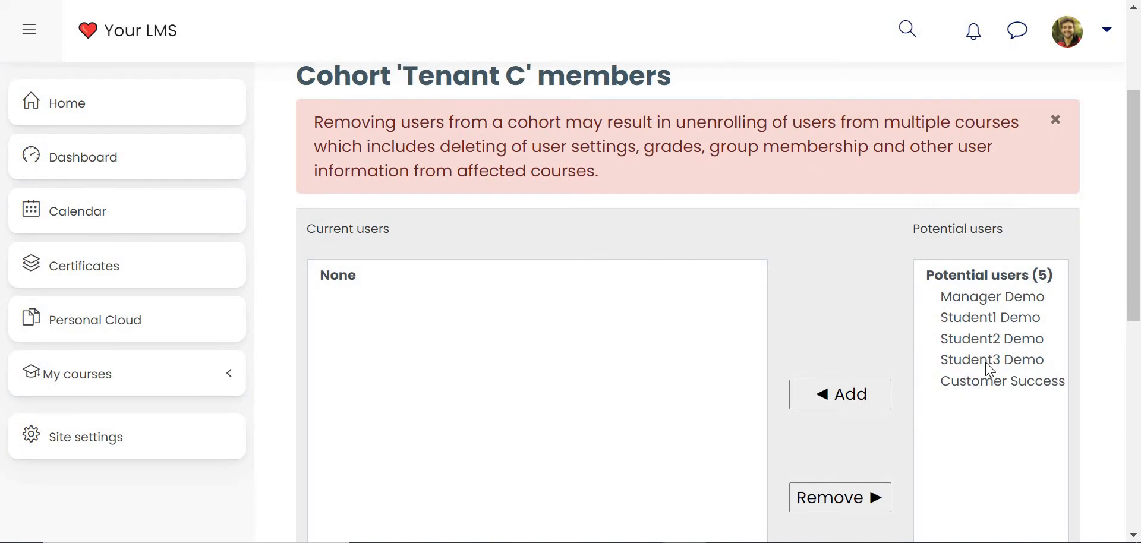
{"action": "left_click", "coordinate": [989, 360]}
{"action": "scroll", "coordinate": [892, 309], "scroll_direction": "down", "scroll_amount": 3}
{"action": "left_click", "coordinate": [826, 249]}
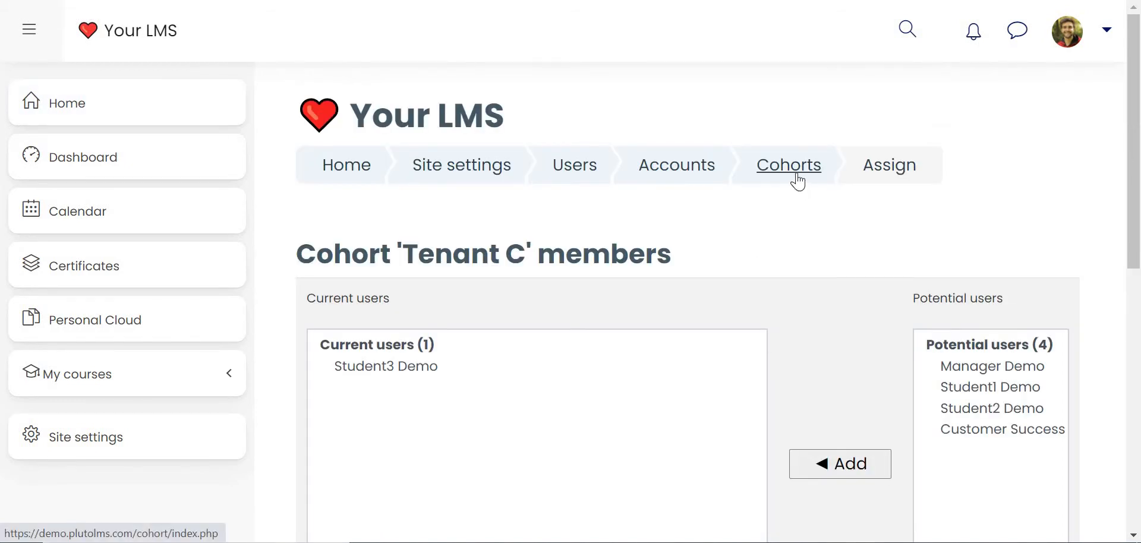
{"action": "left_click", "coordinate": [790, 167]}
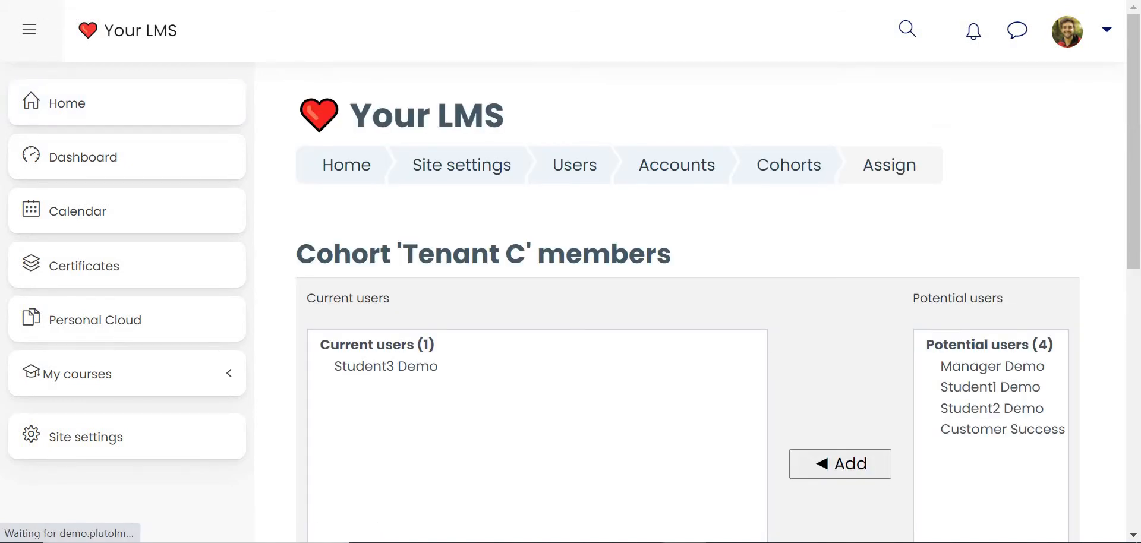
{"action": "scroll", "coordinate": [799, 305], "scroll_direction": "down", "scroll_amount": 2}
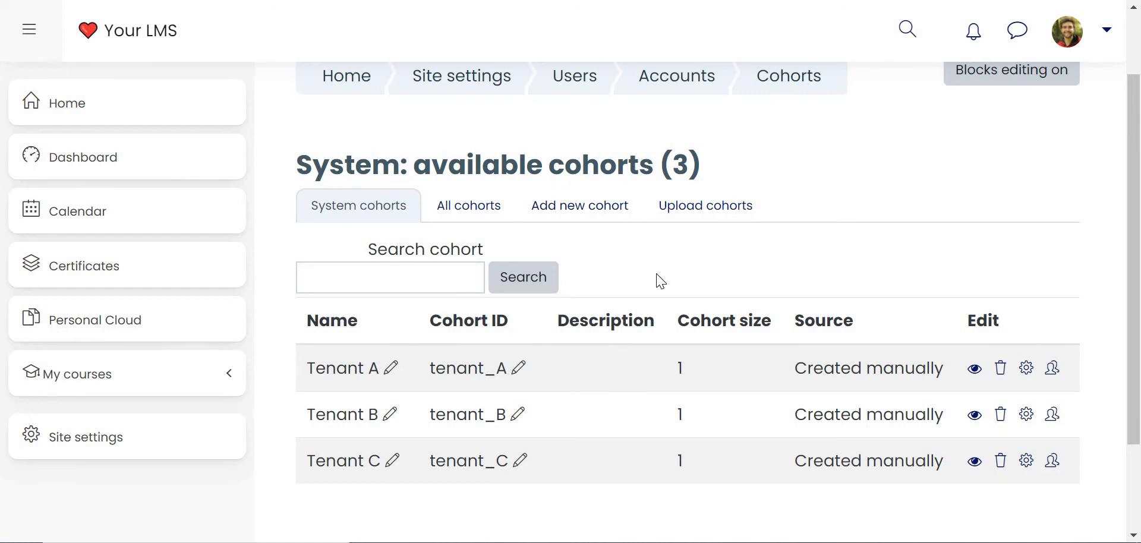
Step: Open the Primary theme in the site's appearance settings and add logo1.png as its logo
{"action": "left_click", "coordinate": [97, 455]}
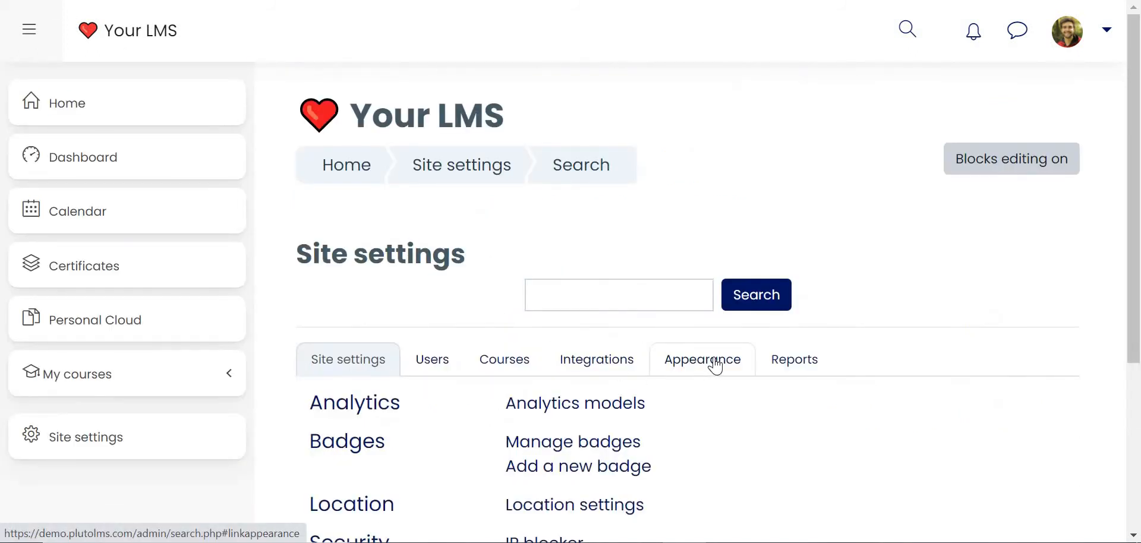
{"action": "left_click", "coordinate": [715, 365]}
{"action": "scroll", "coordinate": [586, 349], "scroll_direction": "down", "scroll_amount": 1}
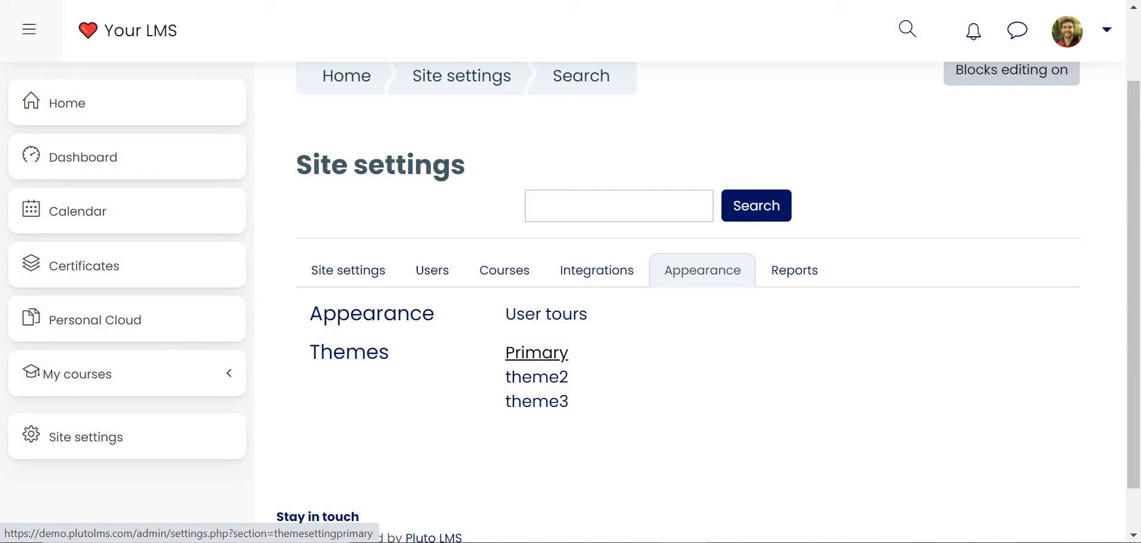
{"action": "left_click", "coordinate": [544, 356]}
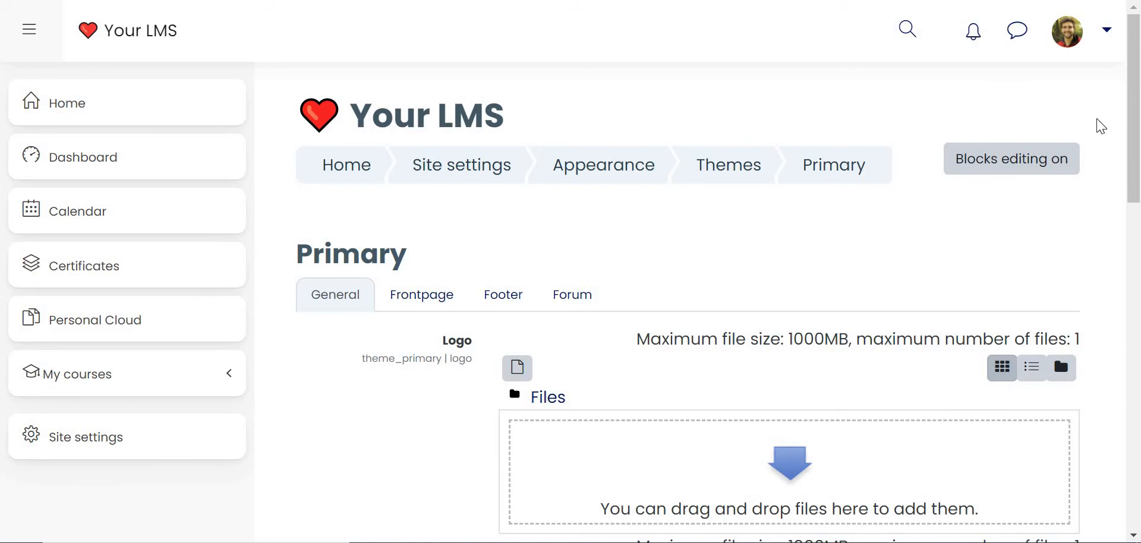
{"action": "left_click_drag", "start_coordinate": [1099, 208], "coordinate": [738, 494]}
{"action": "scroll", "coordinate": [732, 214], "scroll_direction": "down", "scroll_amount": 3}
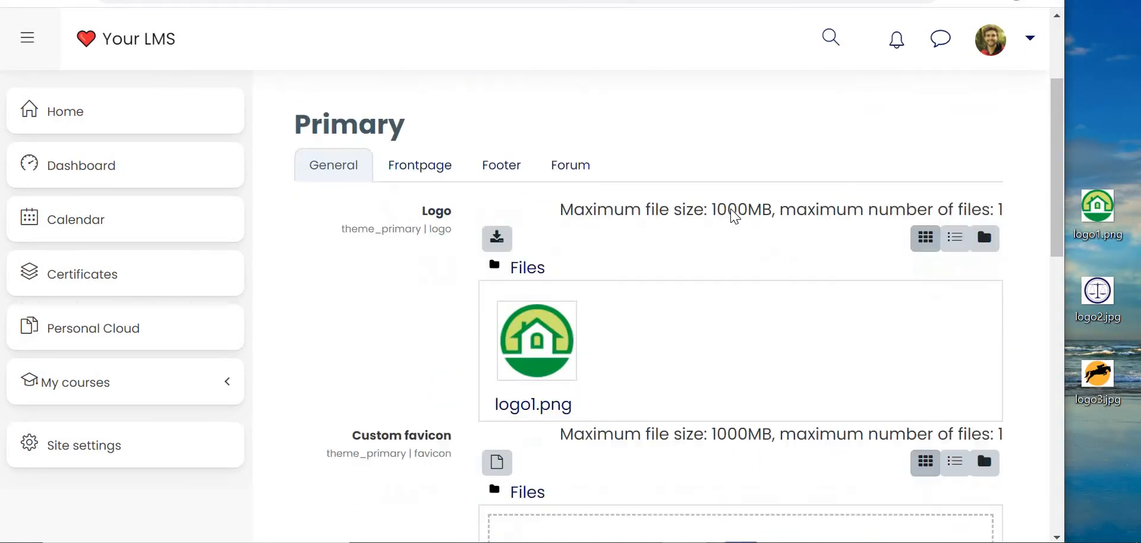
Step: Review the Primary theme's favicon, login background, colour and course presentation settings, and save the changes
{"action": "scroll", "coordinate": [424, 355], "scroll_direction": "down", "scroll_amount": 2}
{"action": "scroll", "coordinate": [428, 327], "scroll_direction": "down", "scroll_amount": 7}
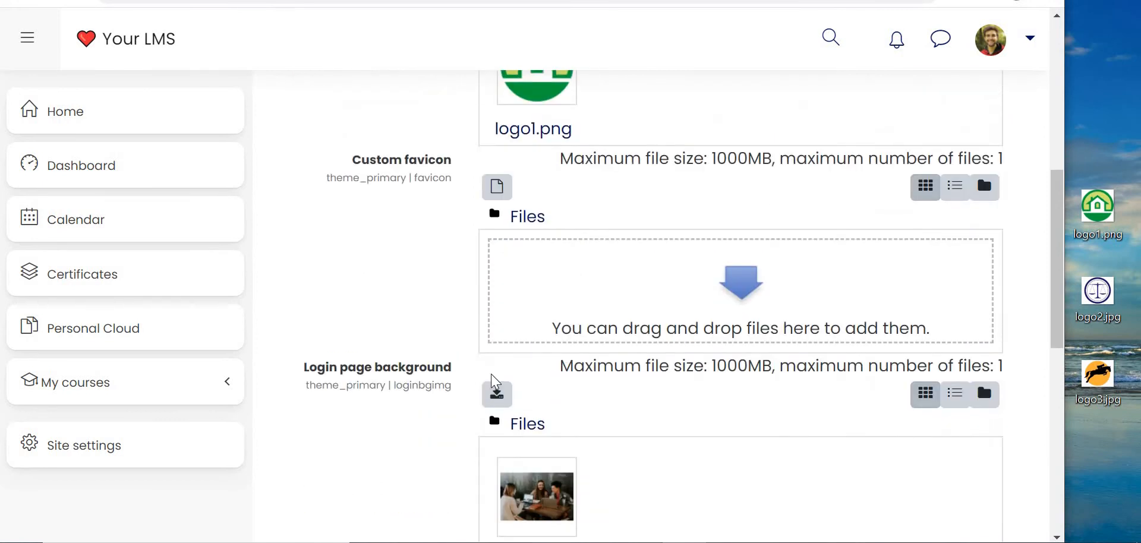
{"action": "scroll", "coordinate": [471, 352], "scroll_direction": "down", "scroll_amount": 2}
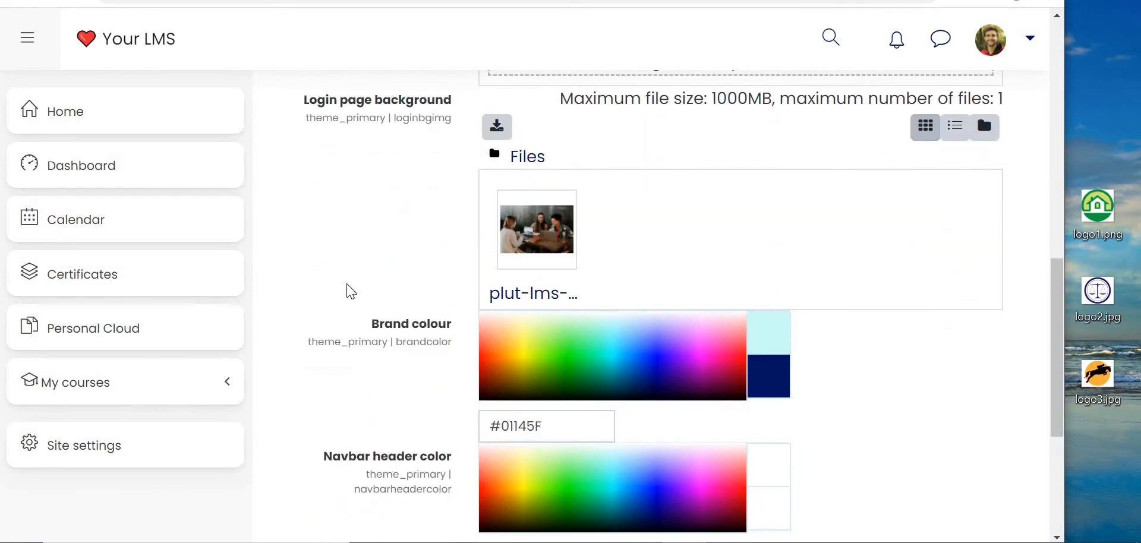
{"action": "scroll", "coordinate": [382, 299], "scroll_direction": "down", "scroll_amount": 2}
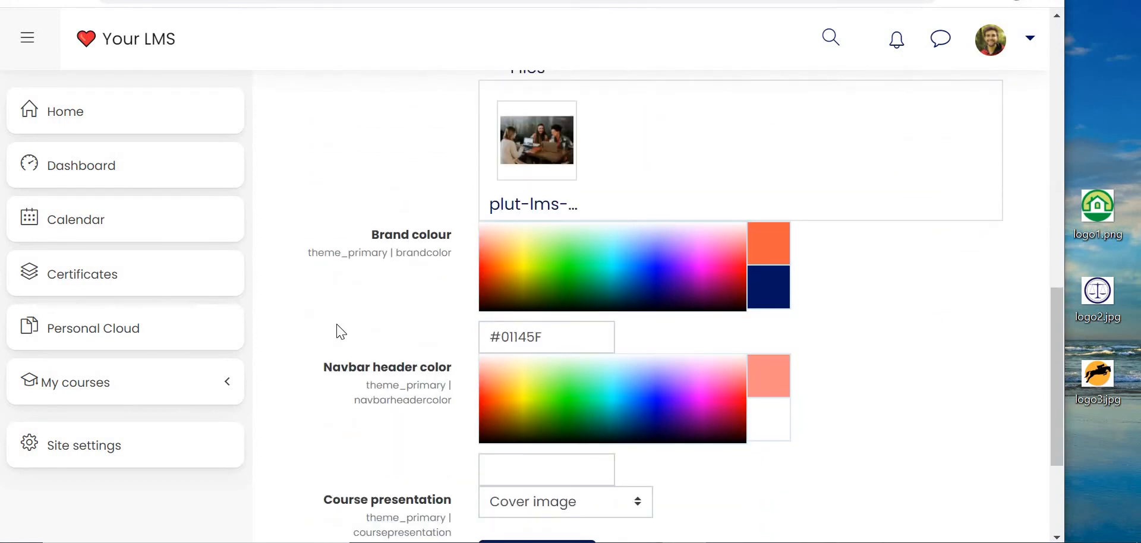
{"action": "scroll", "coordinate": [428, 354], "scroll_direction": "down", "scroll_amount": 3}
{"action": "left_click", "coordinate": [564, 391]}
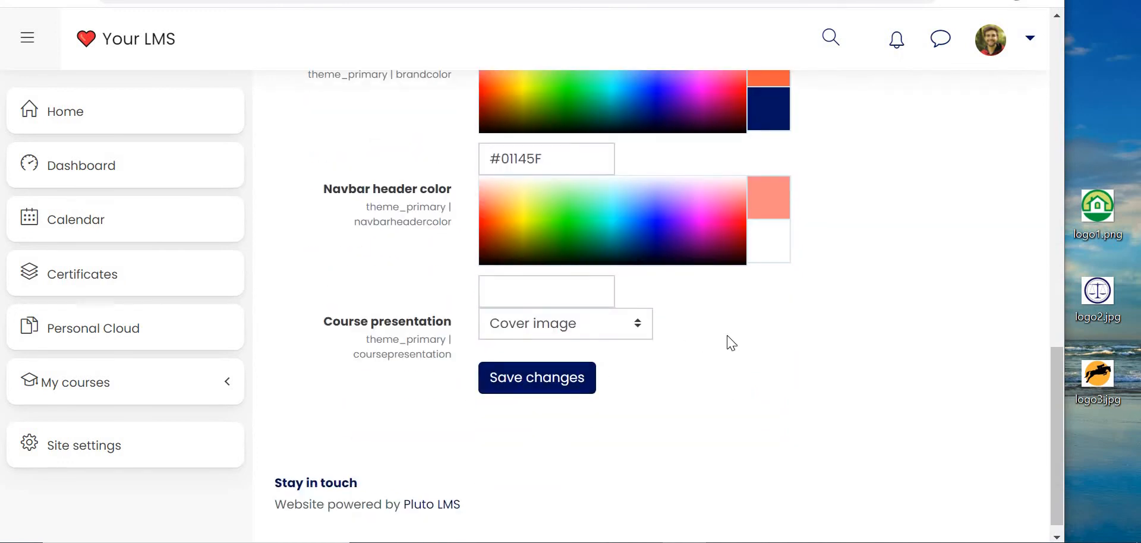
{"action": "scroll", "coordinate": [733, 341], "scroll_direction": "up", "scroll_amount": 15}
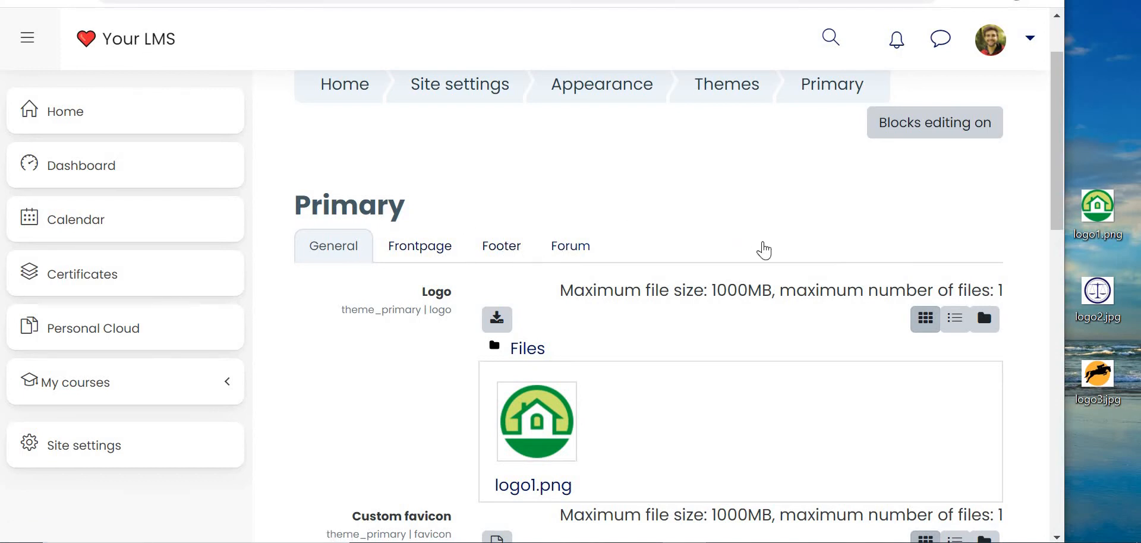
{"action": "scroll", "coordinate": [1044, 386], "scroll_direction": "down", "scroll_amount": 15}
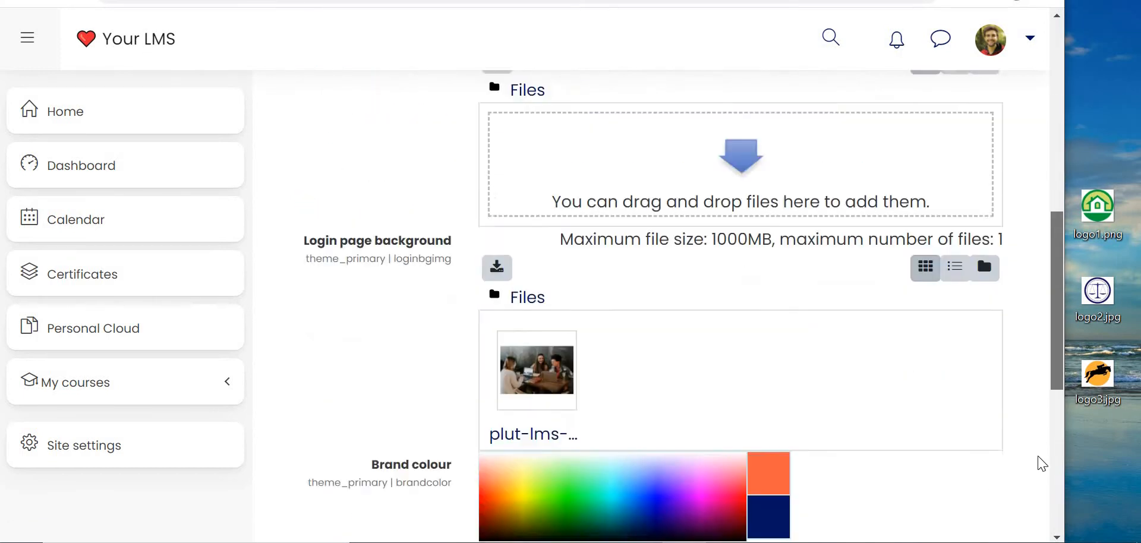
{"action": "left_click", "coordinate": [551, 371]}
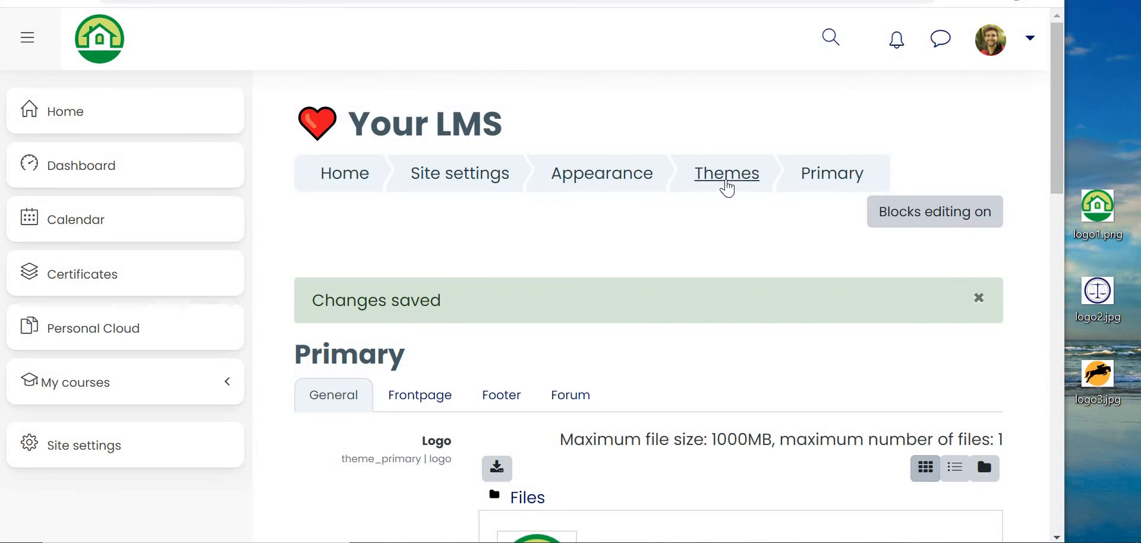
Step: Open the theme2 settings from the themes list and add logo2.jpg as its logo
{"action": "left_click", "coordinate": [726, 185]}
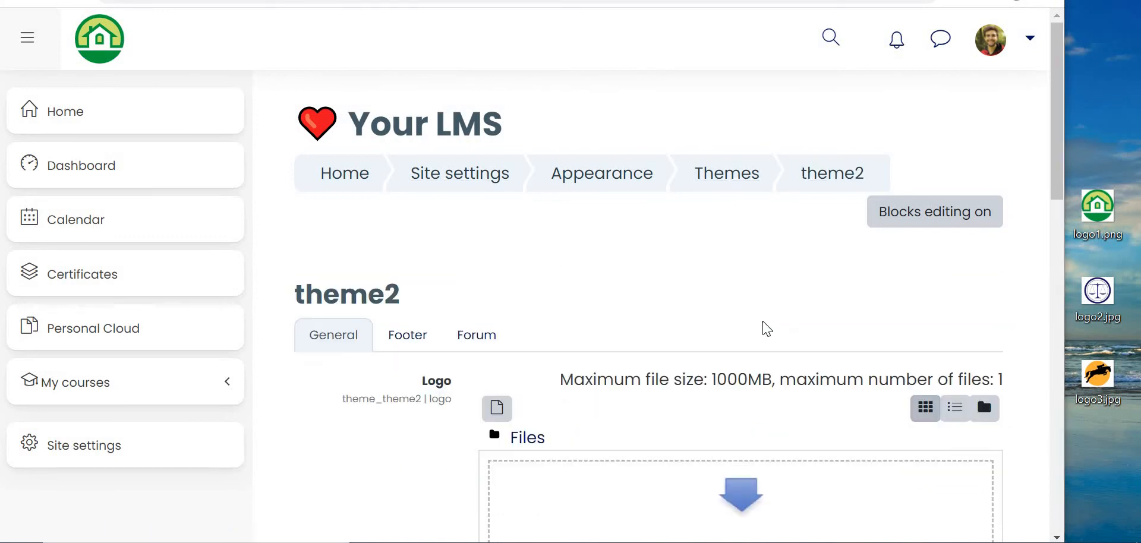
{"action": "left_click_drag", "start_coordinate": [1119, 319], "coordinate": [739, 500]}
{"action": "scroll", "coordinate": [529, 258], "scroll_direction": "down", "scroll_amount": 1}
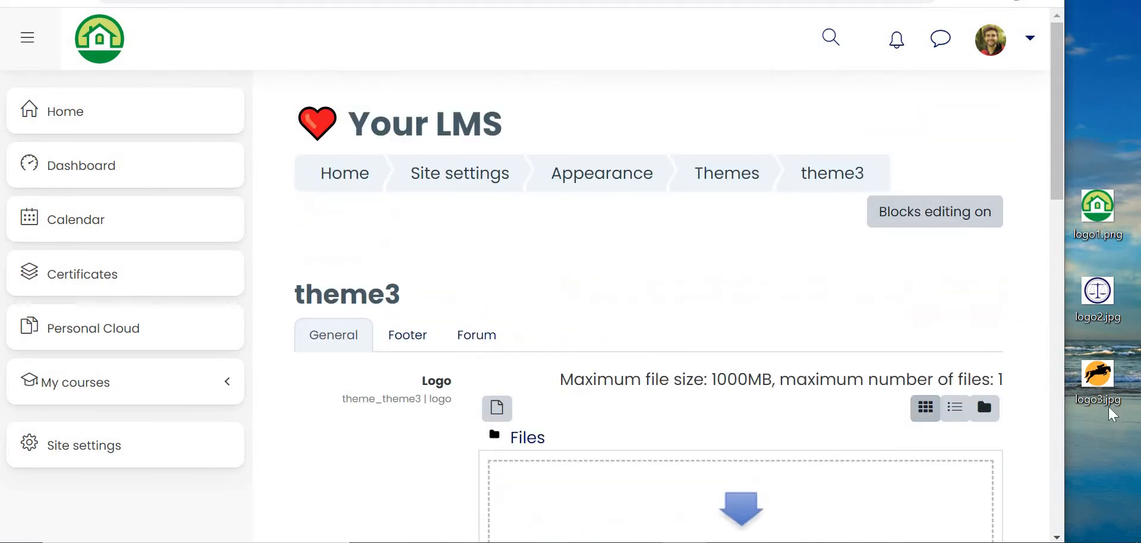
Step: Add logo3.jpg as the theme3 logo, set its brand colour to #FFB347, and save the changes
{"action": "left_click_drag", "start_coordinate": [1098, 374], "coordinate": [726, 484]}
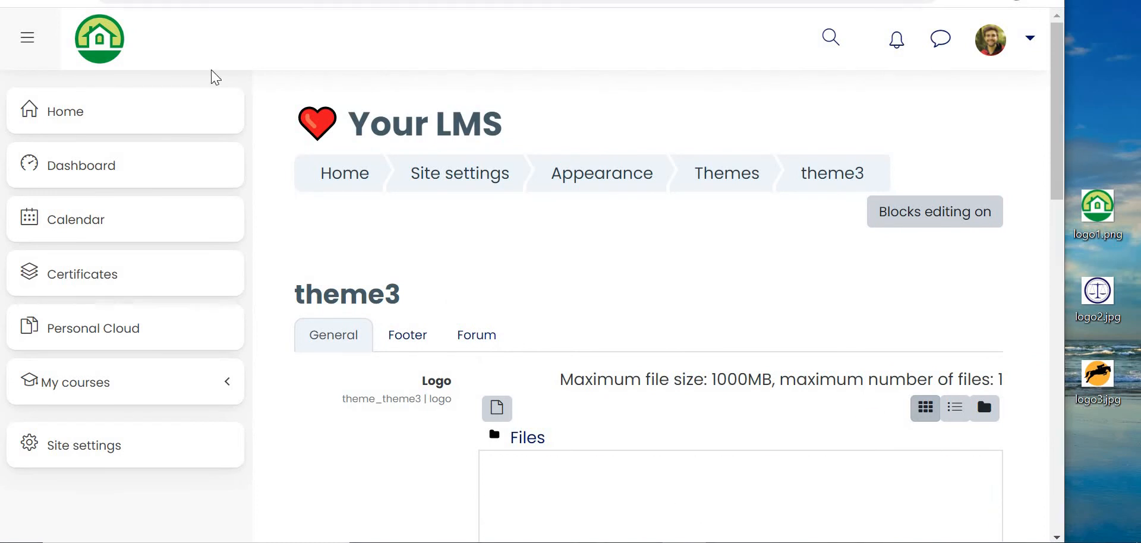
{"action": "scroll", "coordinate": [530, 222], "scroll_direction": "down", "scroll_amount": 3}
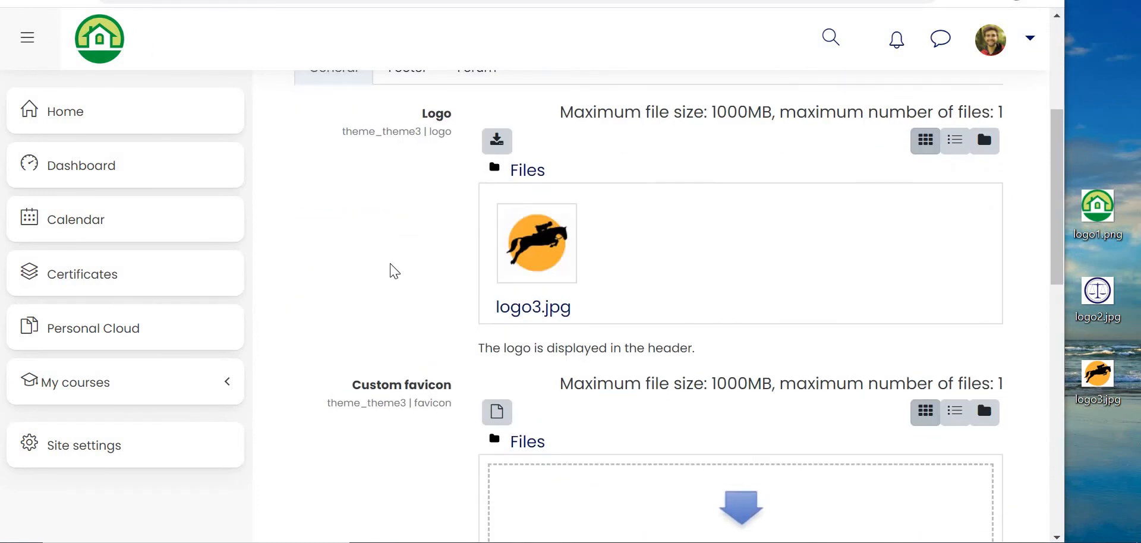
{"action": "scroll", "coordinate": [393, 238], "scroll_direction": "down", "scroll_amount": 4}
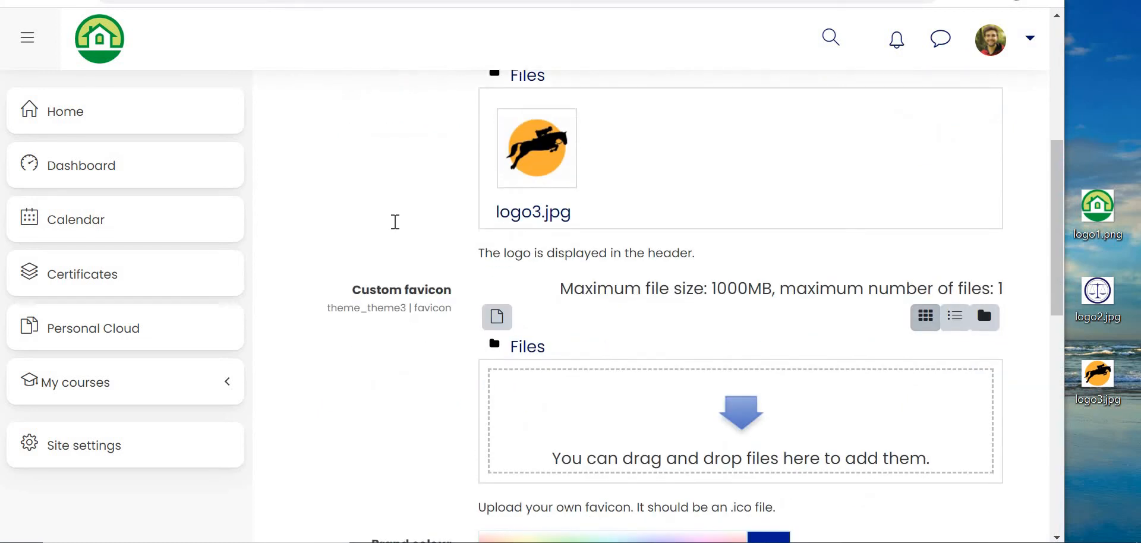
{"action": "scroll", "coordinate": [404, 232], "scroll_direction": "down", "scroll_amount": 1}
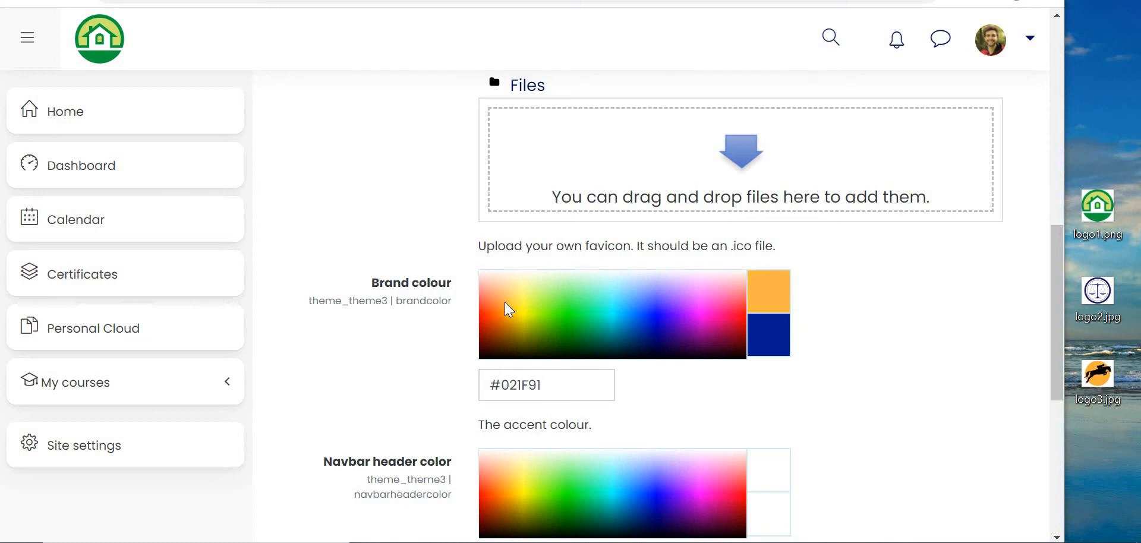
{"action": "scroll", "coordinate": [380, 265], "scroll_direction": "down", "scroll_amount": 4}
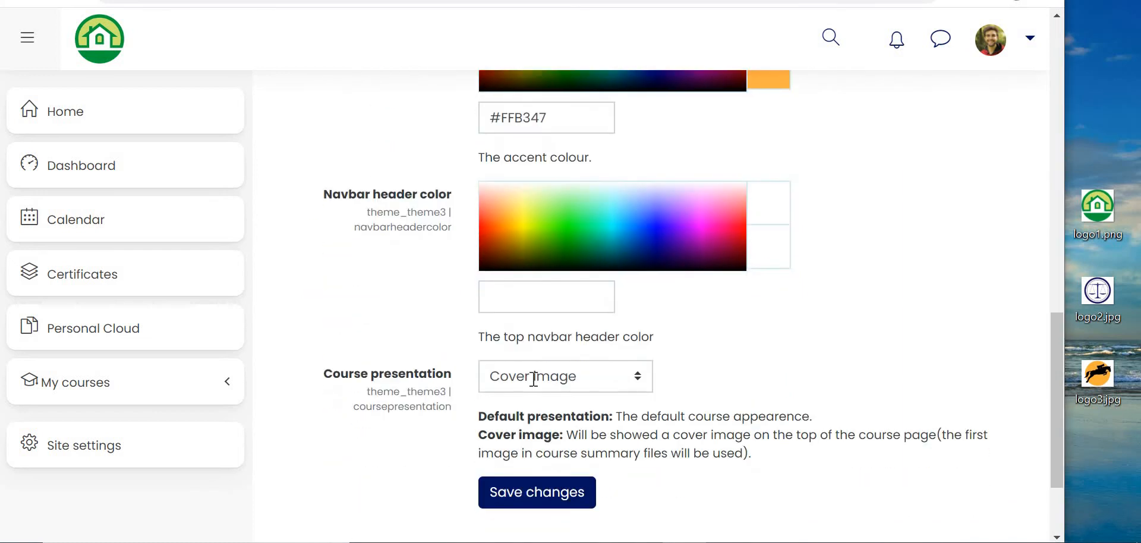
{"action": "scroll", "coordinate": [535, 387], "scroll_direction": "down", "scroll_amount": 1}
{"action": "left_click", "coordinate": [543, 405]}
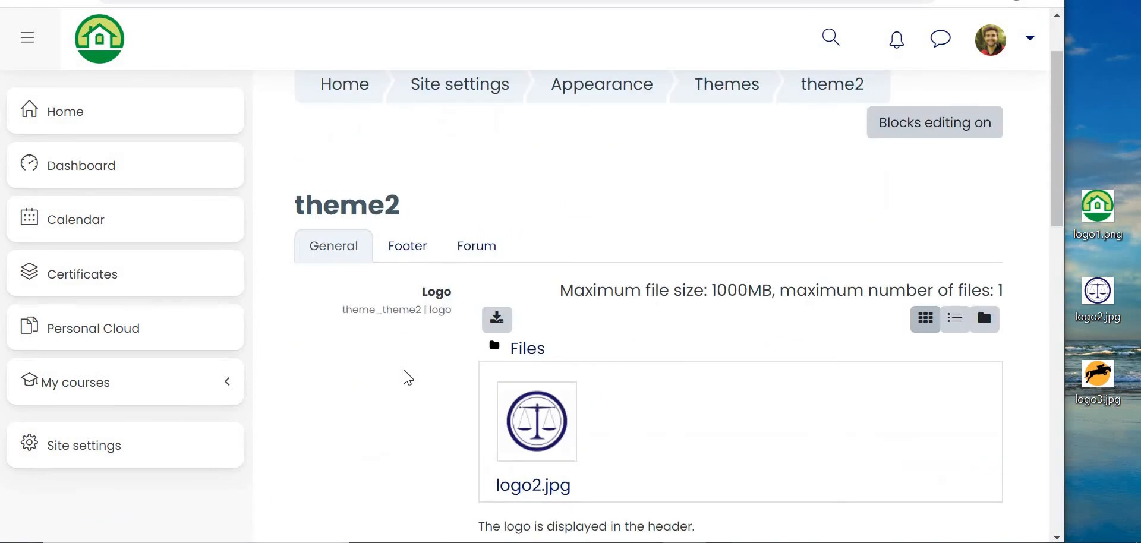
Step: Return to the theme2 settings, review the brand colour and remaining options, and save the changes
{"action": "scroll", "coordinate": [416, 311], "scroll_direction": "down", "scroll_amount": 3}
{"action": "scroll", "coordinate": [469, 279], "scroll_direction": "down", "scroll_amount": 4}
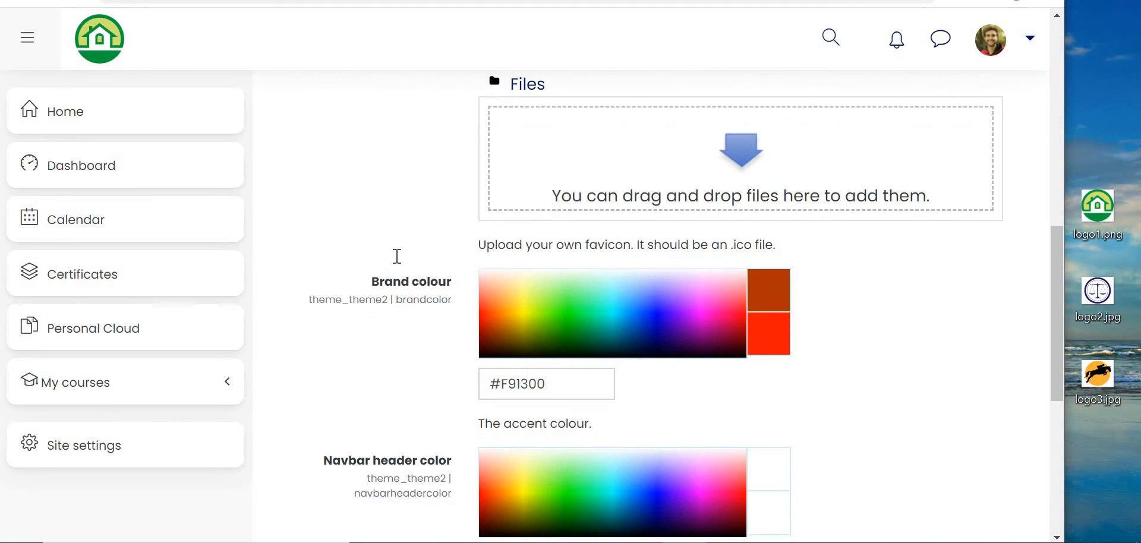
{"action": "scroll", "coordinate": [502, 402], "scroll_direction": "down", "scroll_amount": 6}
{"action": "left_click", "coordinate": [521, 371]}
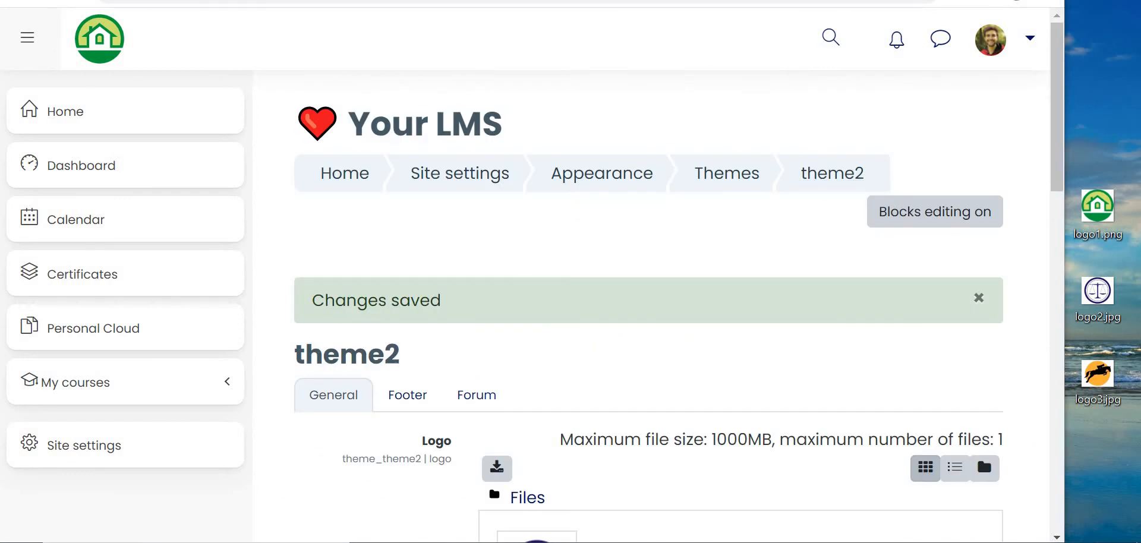
Step: Open the Game of Thrones course from the home page and compare its logo and colours across the different tenants' user sessions
{"action": "key", "text": "super+Up"}
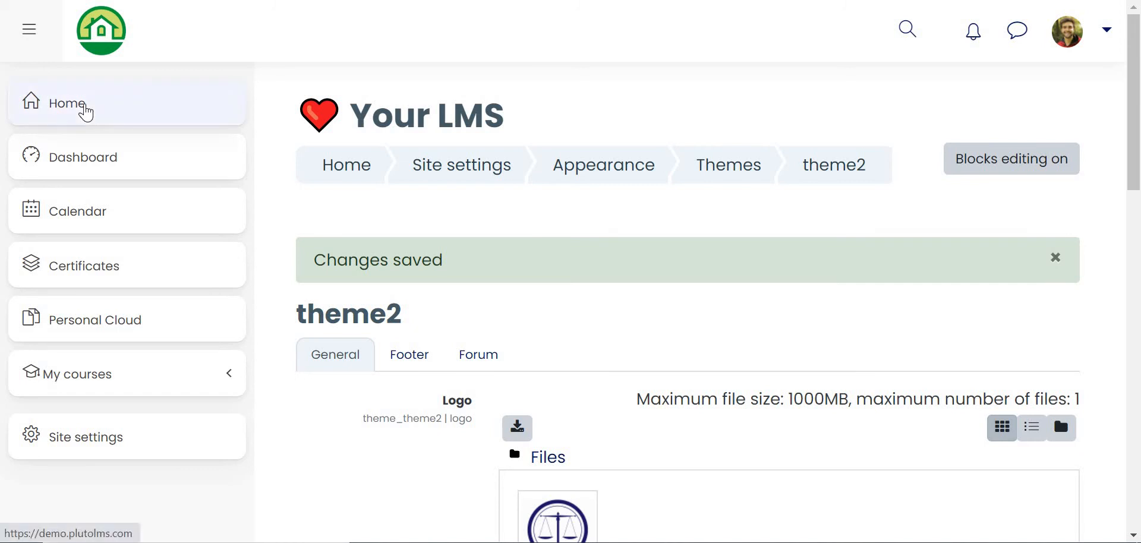
{"action": "left_click", "coordinate": [86, 113]}
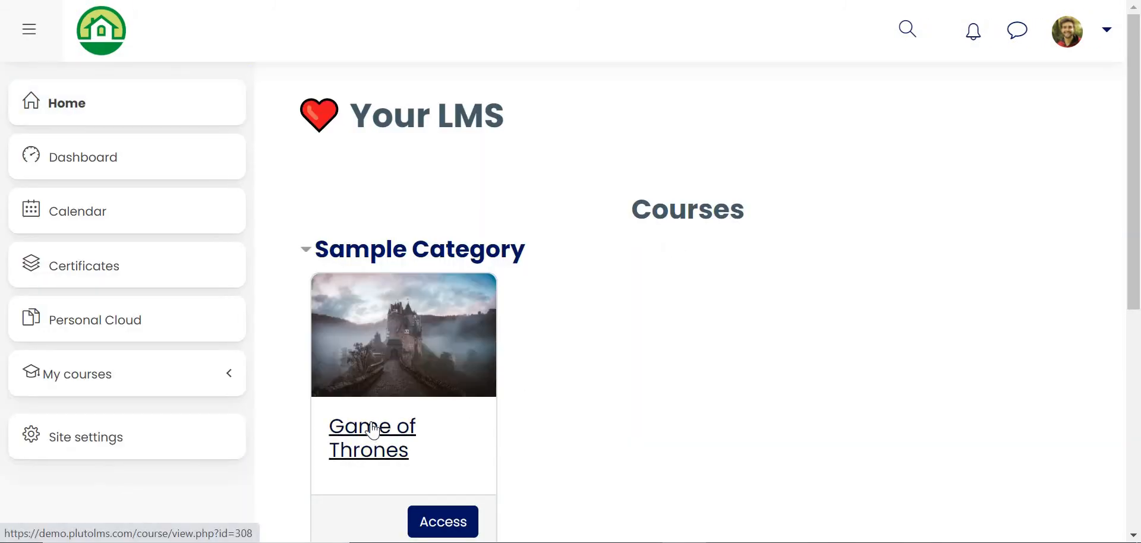
{"action": "left_click", "coordinate": [375, 428]}
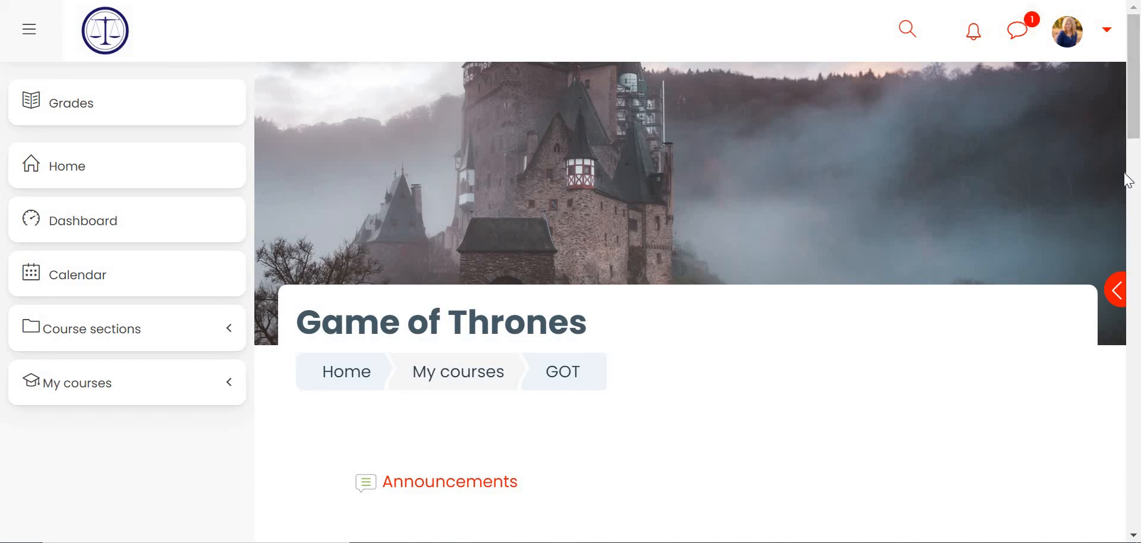
{"action": "left_click_drag", "start_coordinate": [1136, 127], "coordinate": [1126, 267]}
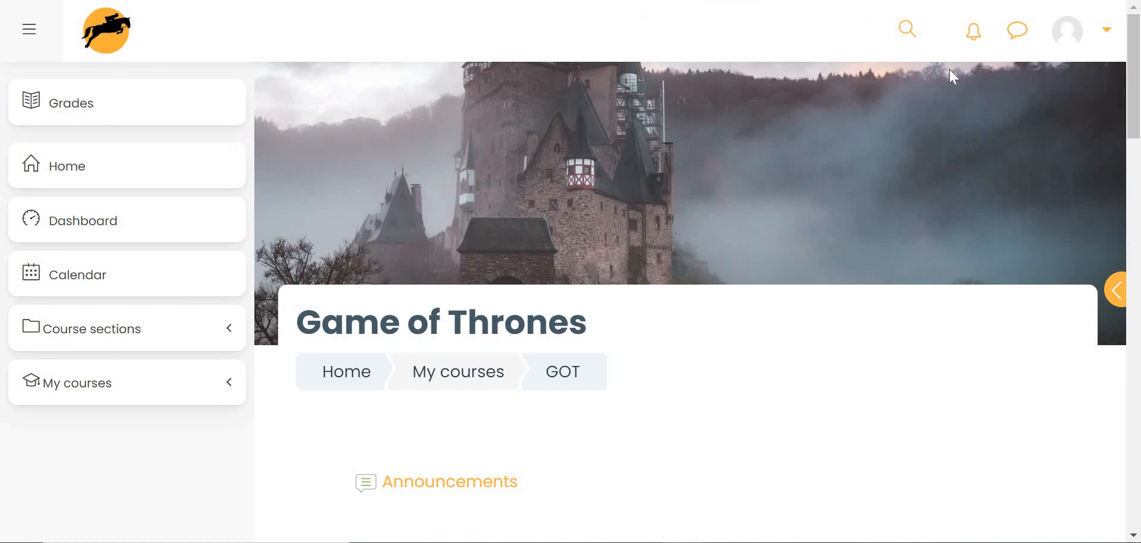
{"action": "left_click_drag", "start_coordinate": [1137, 115], "coordinate": [1122, 221]}
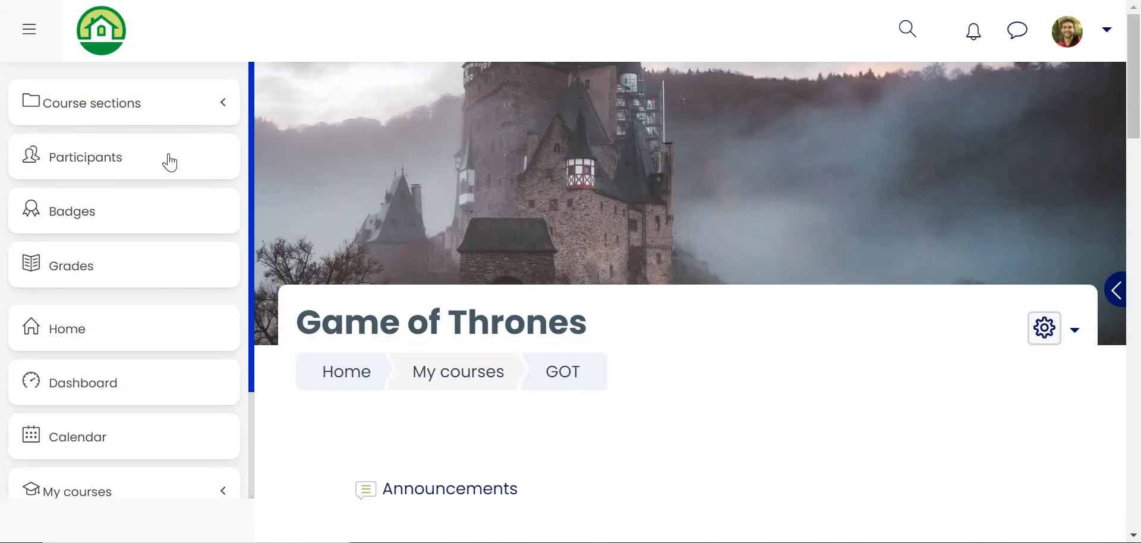
Step: Examine the tenant groups in the Game of Thrones participants list, and open the course's grader report
{"action": "left_click", "coordinate": [110, 173]}
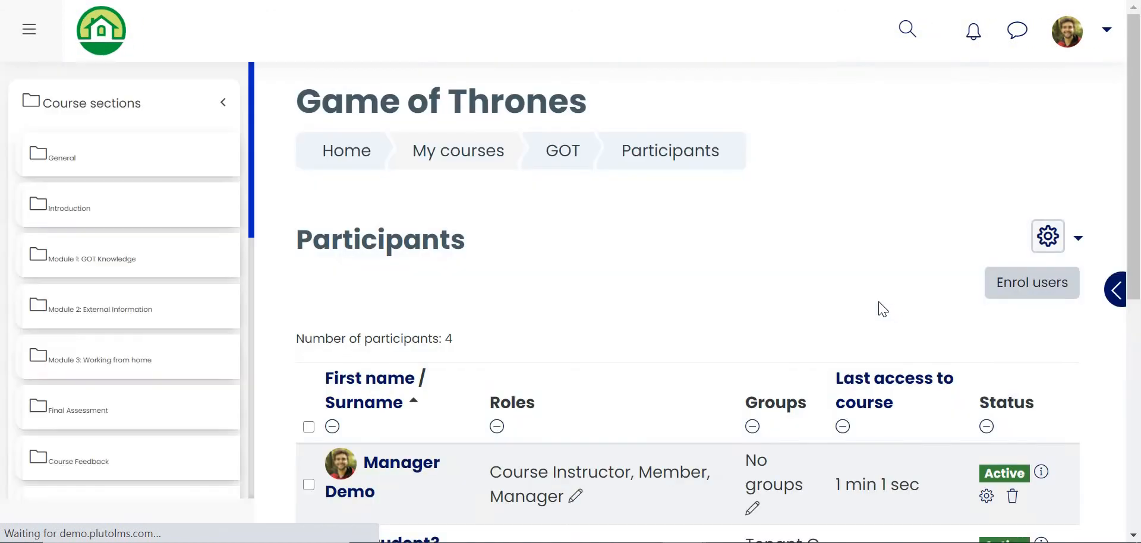
{"action": "scroll", "coordinate": [773, 267], "scroll_direction": "down", "scroll_amount": 3}
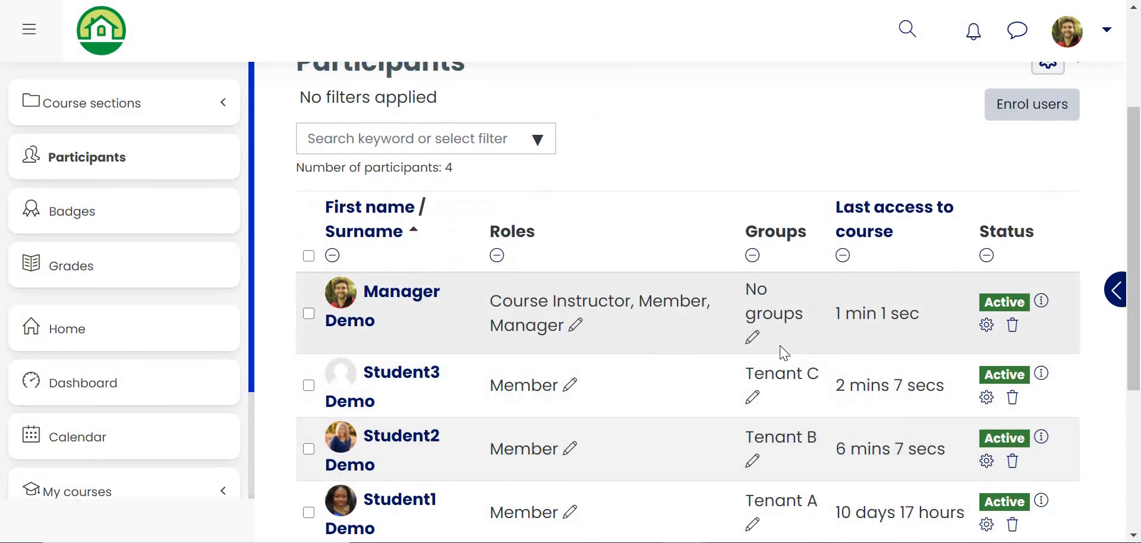
{"action": "left_click", "coordinate": [105, 278]}
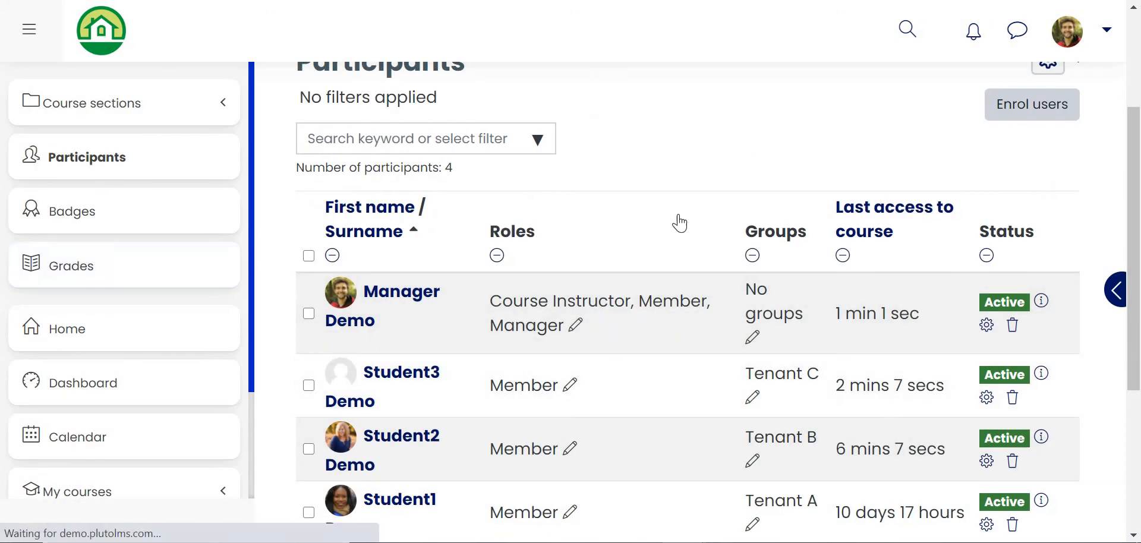
{"action": "scroll", "coordinate": [731, 212], "scroll_direction": "down", "scroll_amount": 5}
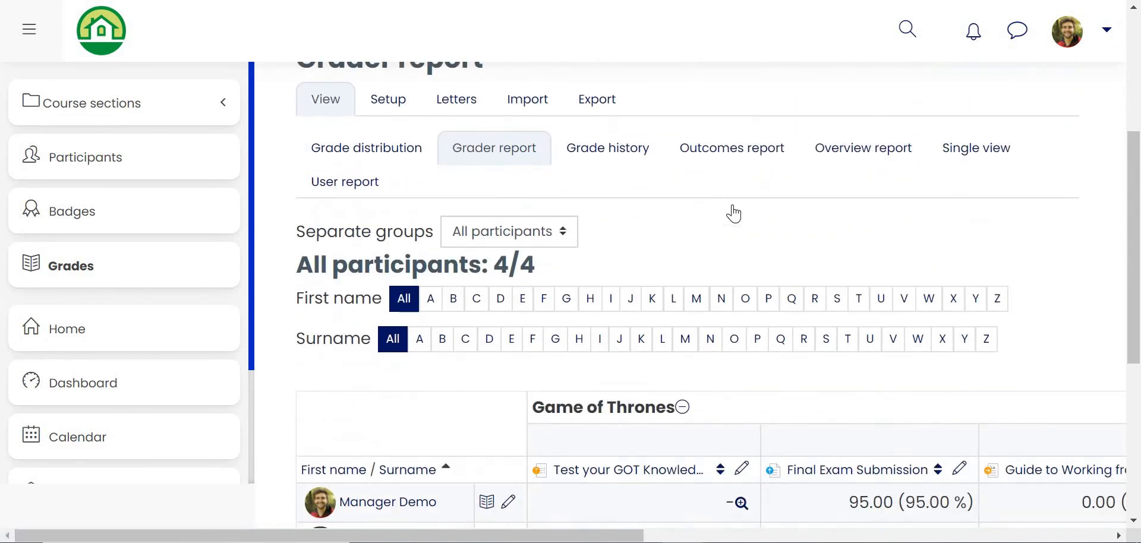
{"action": "scroll", "coordinate": [734, 213], "scroll_direction": "down", "scroll_amount": 1}
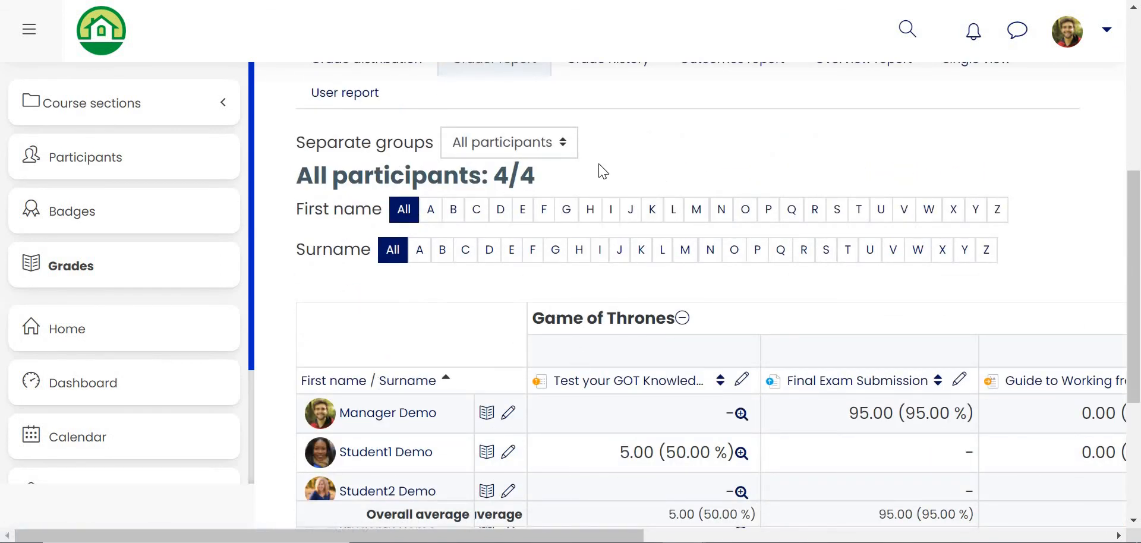
Step: Filter the grader report by the separate group Tenant B and review its members' grades
{"action": "left_click", "coordinate": [550, 148]}
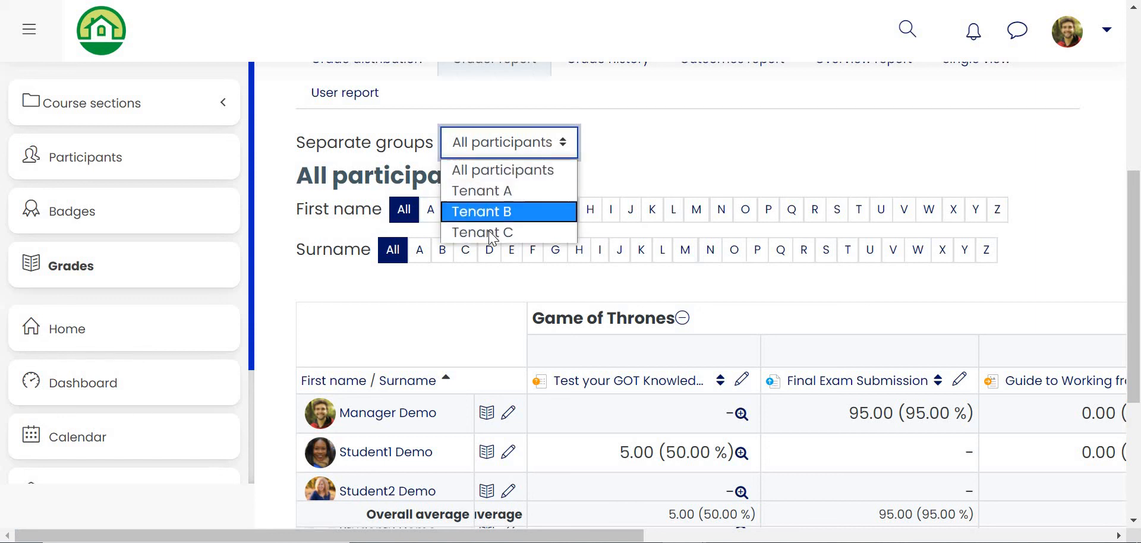
{"action": "left_click", "coordinate": [511, 212]}
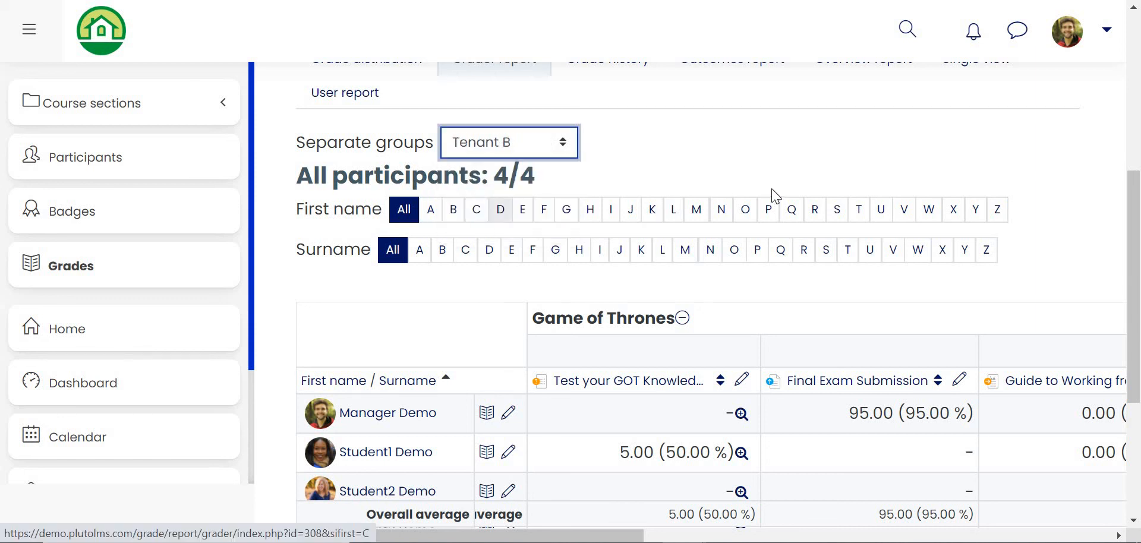
{"action": "scroll", "coordinate": [715, 225], "scroll_direction": "down", "scroll_amount": 6}
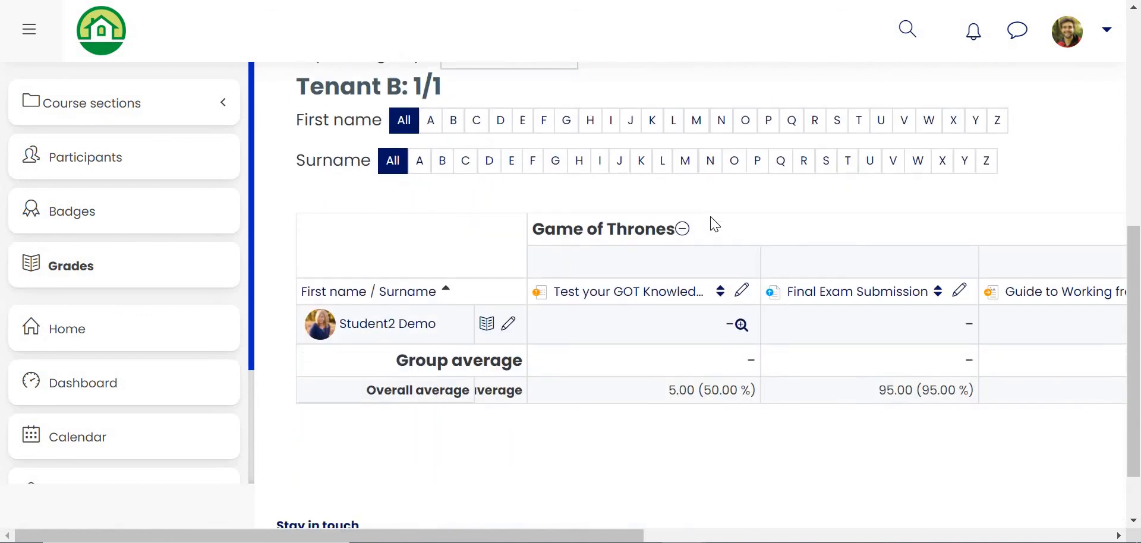
{"action": "scroll", "coordinate": [715, 225], "scroll_direction": "up", "scroll_amount": 1}
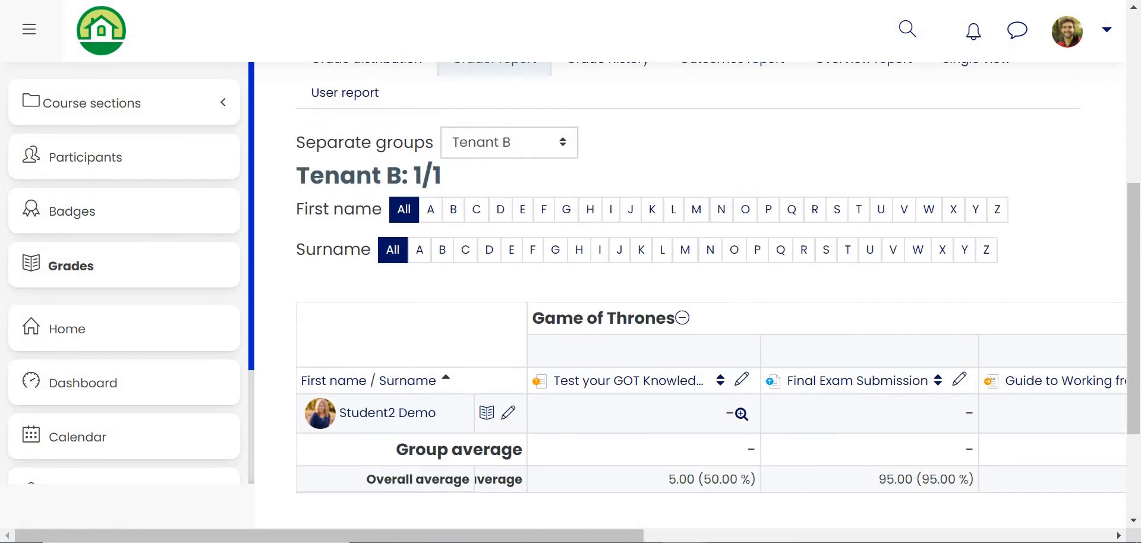
{"action": "left_click", "coordinate": [223, 103]}
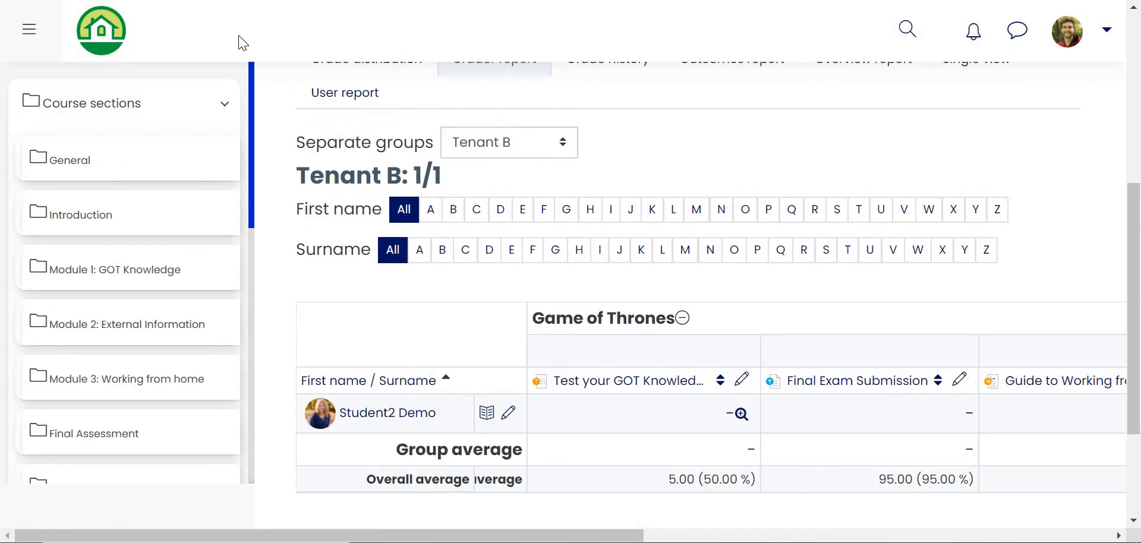